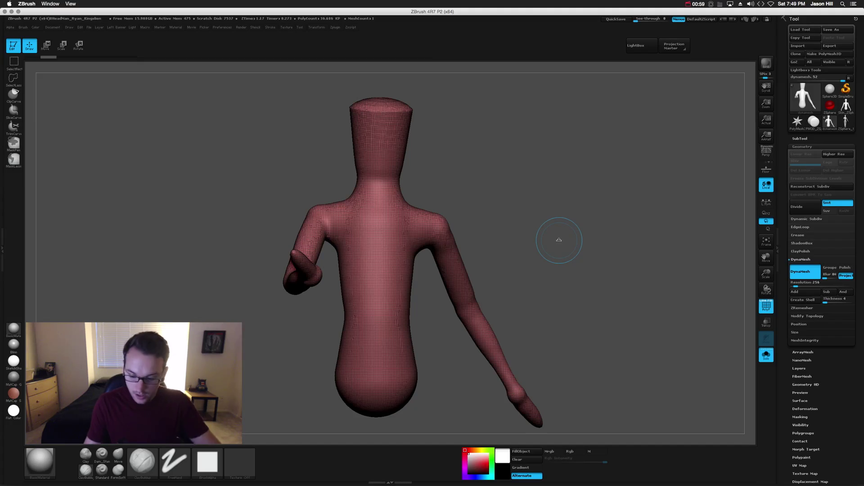
Revert to the bent-arm pose and pull a spike from the right shoulder with Move
key(ctrl+z)
key(ctrl+z)
key(ctrl+z)
key(ctrl+z)
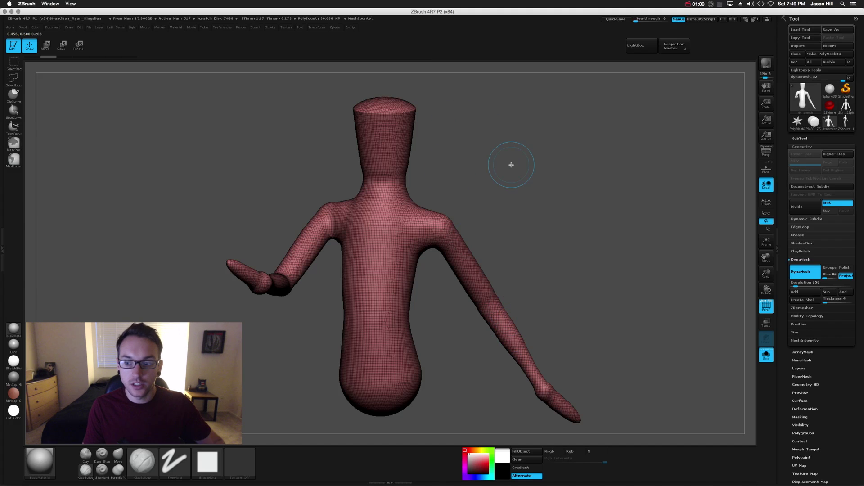
key(ctrl+z)
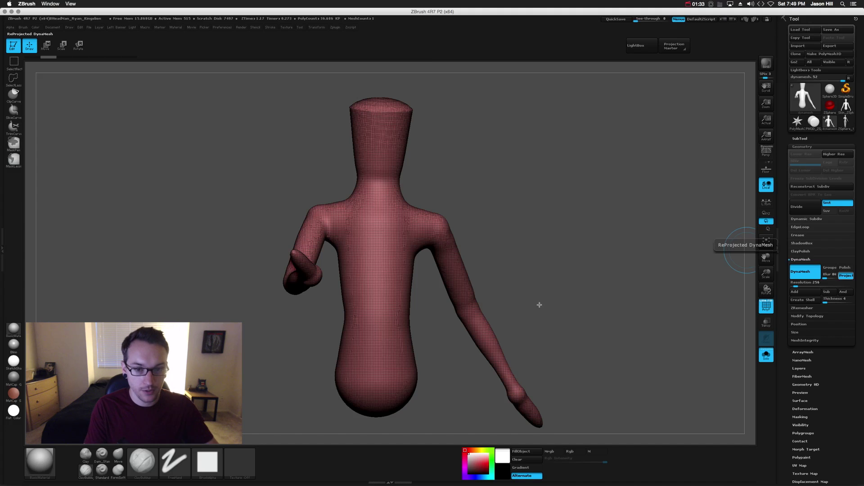
mouse_move(486, 243)
mouse_down()
mouse_move(498, 209)
mouse_move(465, 213)
mouse_move(520, 215)
mouse_up()
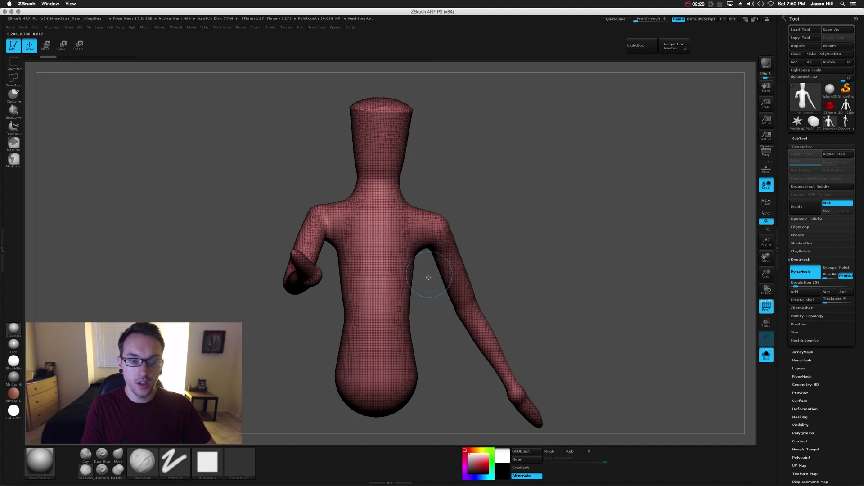
key(b)
key(m)
key(v)
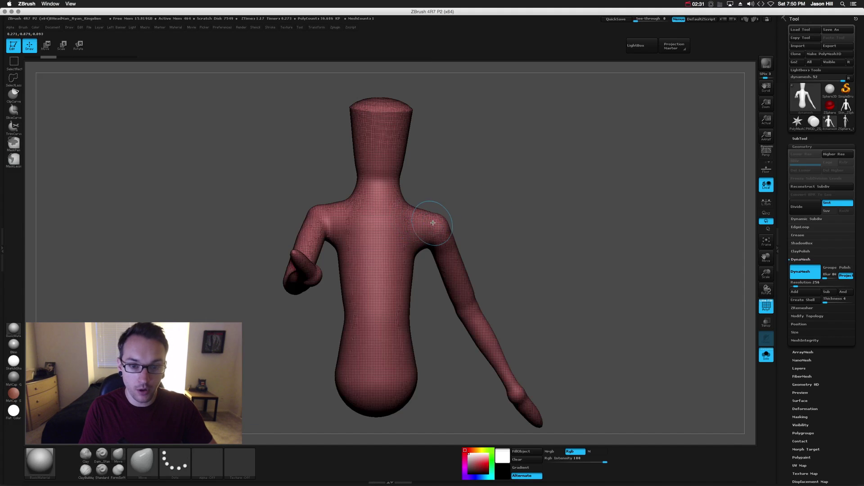
drag(442, 208, 463, 192)
drag(489, 161, 482, 177)
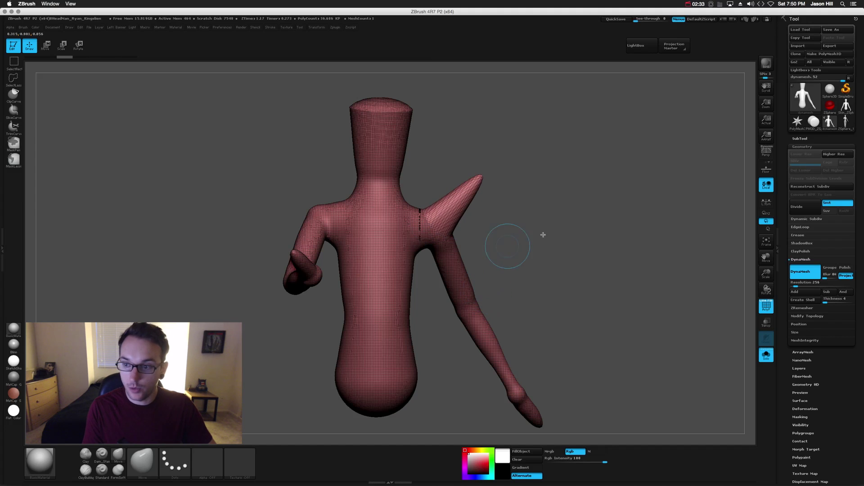
Remesh the shoulder spike and stretch its base further, remeshing again
key(ctrl)
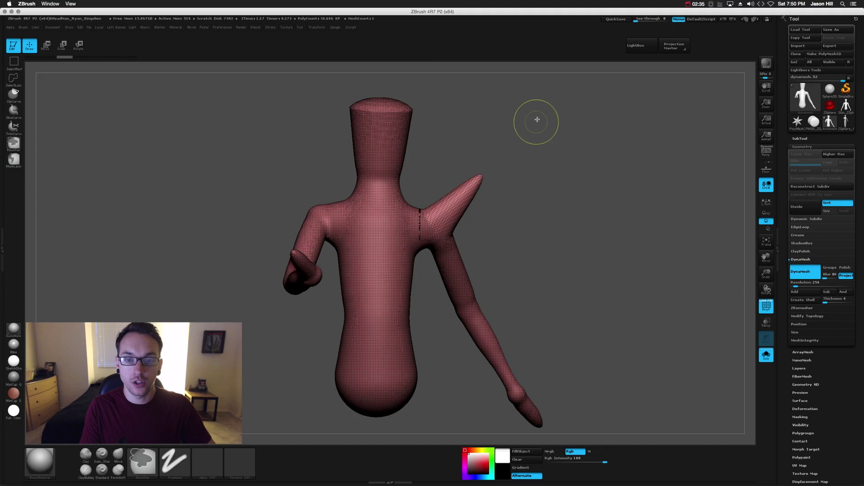
ctrl+drag(581, 351, 572, 337)
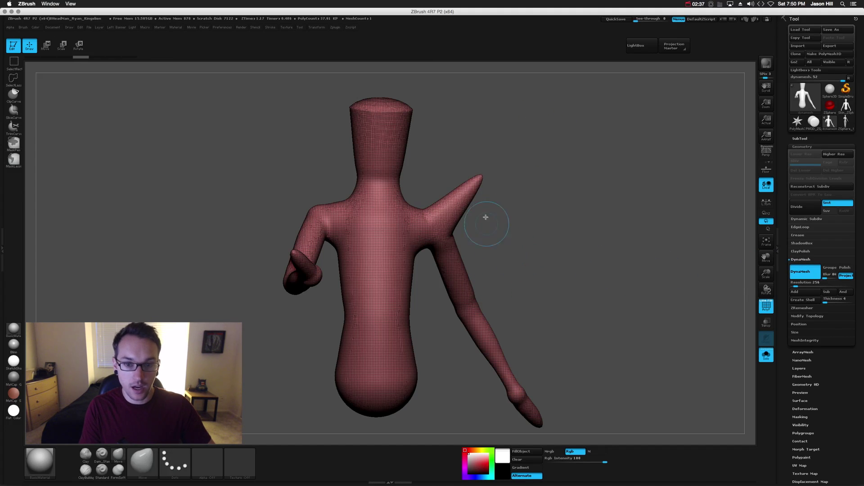
alt+drag(537, 211, 560, 212)
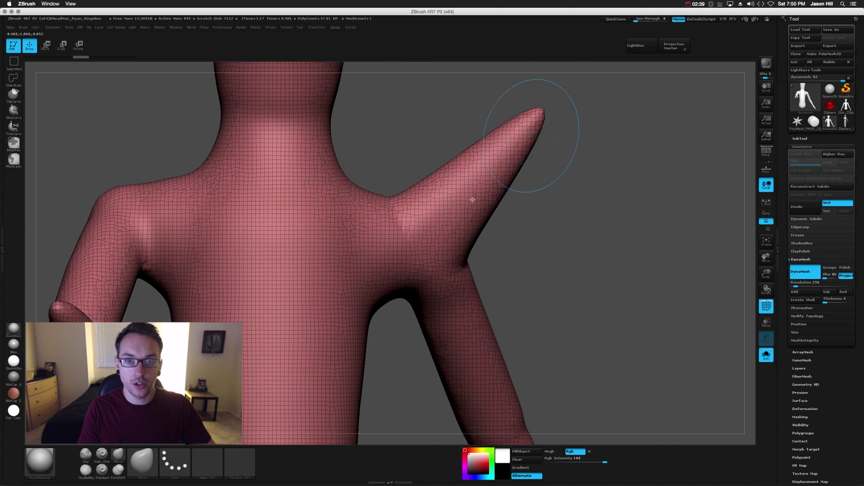
drag(424, 228, 456, 195)
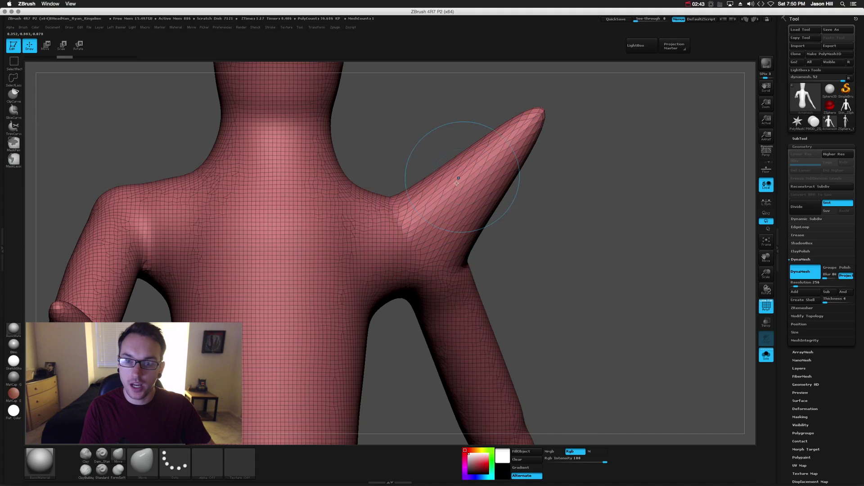
drag(459, 164, 478, 185)
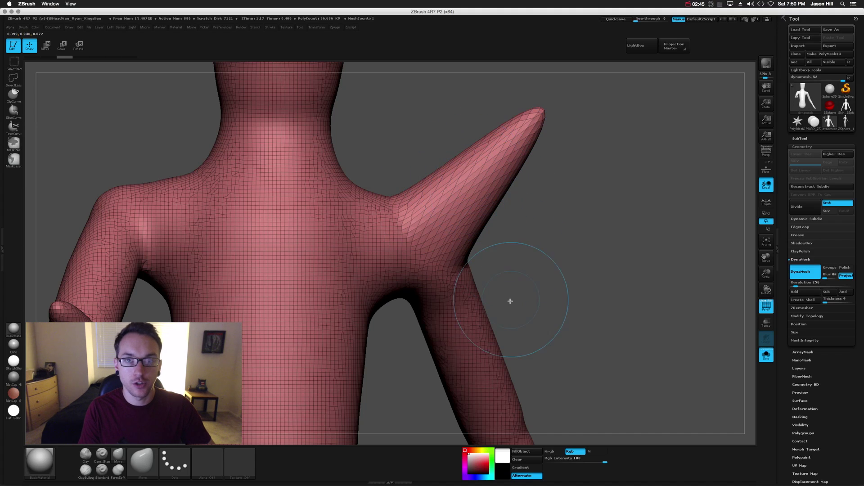
key(ctrl+shift)
ctrl+drag(503, 290, 509, 297)
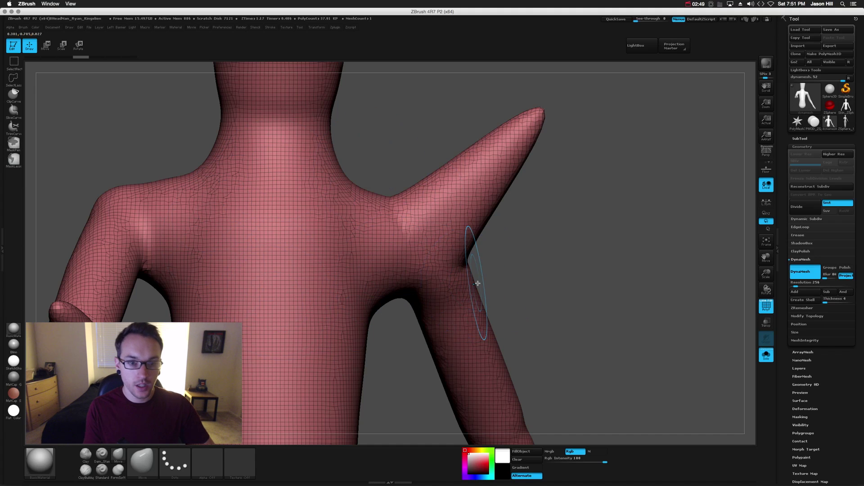
drag(469, 260, 476, 279)
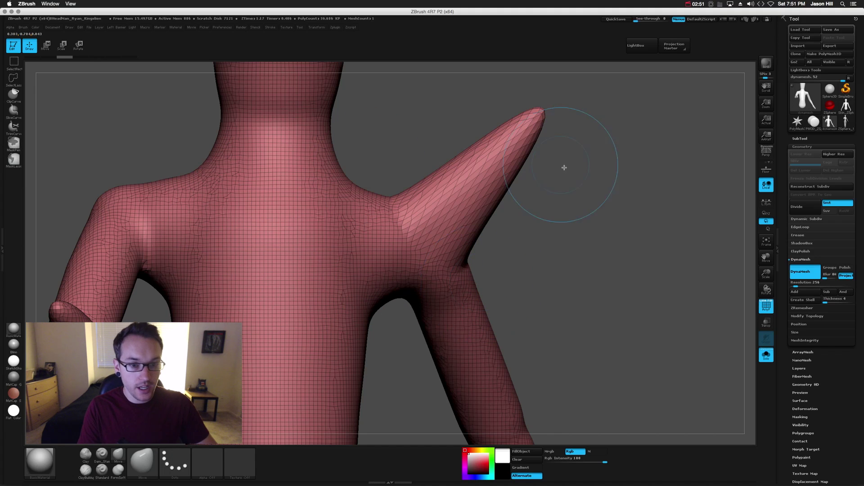
Undo the spike edits and turn the figure so the bent arm faces front
key(ctrl+z)
key(ctrl+z)
key(ctrl+z)
mouse_move(556, 255)
alt+mouse_down()
mouse_move(557, 272)
mouse_move(235, 236)
alt+mouse_up()
mouse_move(501, 171)
alt+mouse_down()
mouse_move(569, 239)
mouse_move(535, 218)
alt+mouse_up()
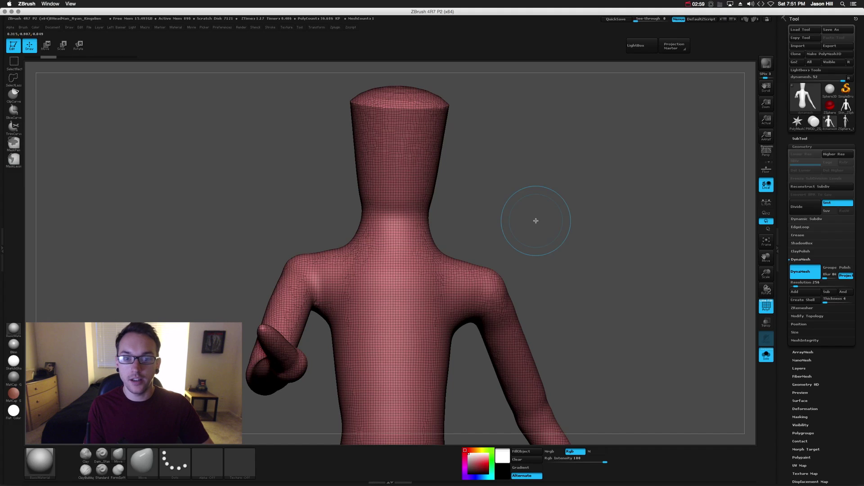
mouse_move(513, 257)
alt+mouse_down()
mouse_move(556, 224)
mouse_move(567, 227)
alt+mouse_up()
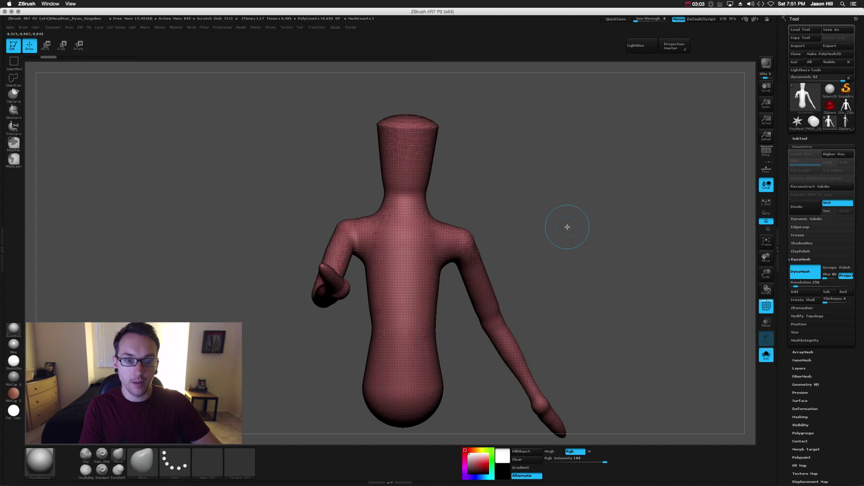
mouse_move(469, 173)
mouse_down()
mouse_move(480, 180)
mouse_move(339, 219)
mouse_move(280, 139)
mouse_move(278, 111)
mouse_up()
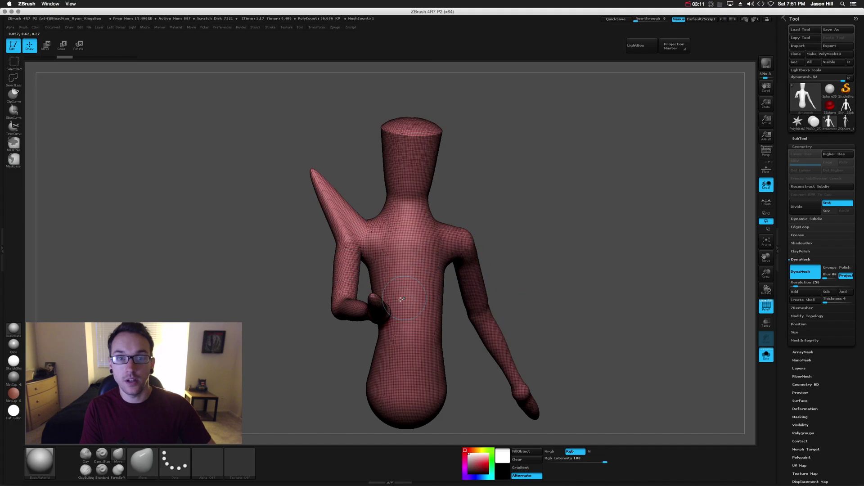
key(ctrl+z)
key(ctrl+z)
Mask the head and neck and pull a SnakeHook strand from the shoulder toward the head
key(b)
key(s)
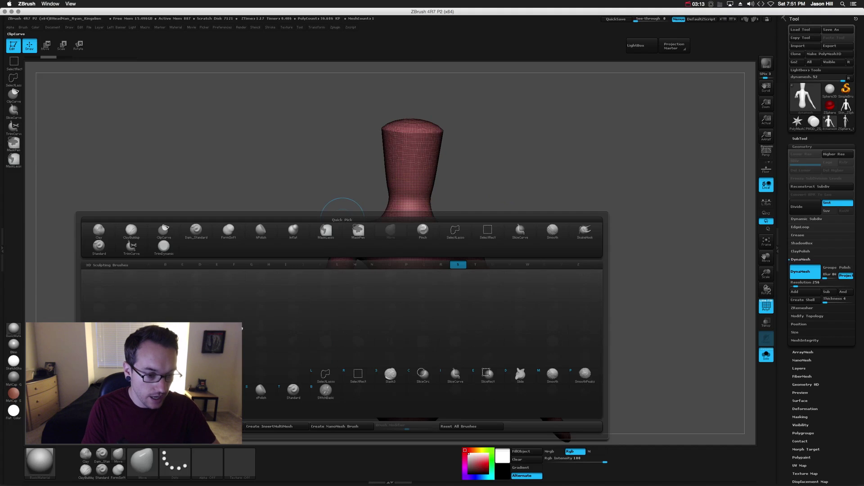
key(n)
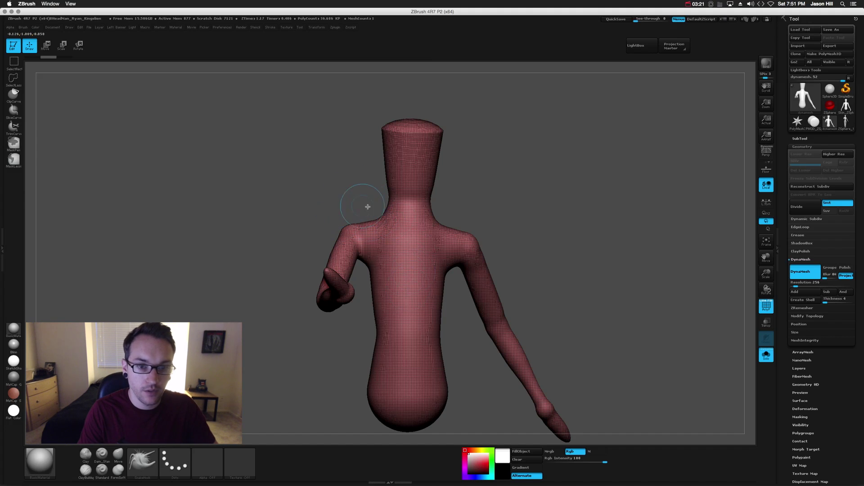
ctrl+drag(350, 97, 517, 215)
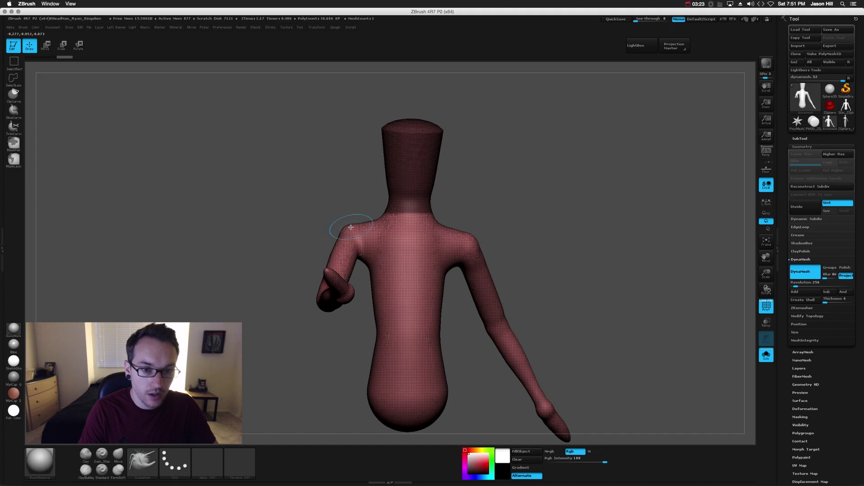
drag(351, 228, 381, 152)
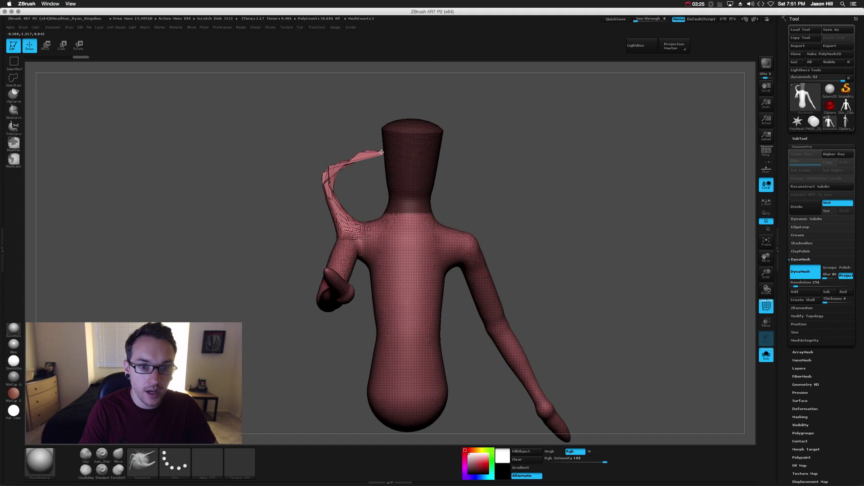
Switch to the Inflat brush and turn the figure to a side view
key(b)
key(i)
key(n)
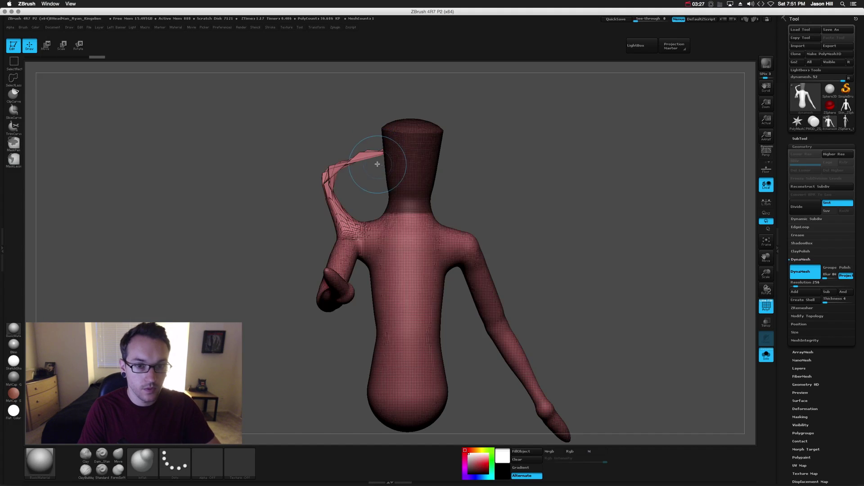
drag(503, 152, 396, 151)
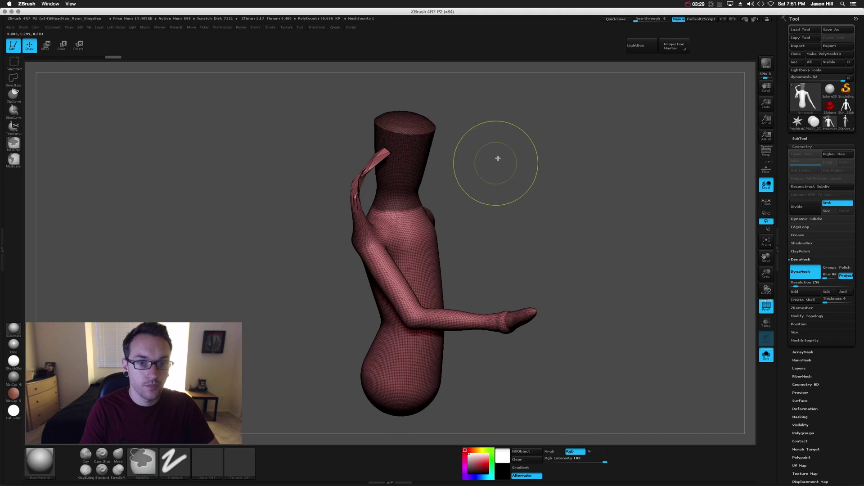
Clear the head mask and smooth and inflate the rough upper-arm strand
ctrl+click(495, 158)
drag(532, 188, 348, 139)
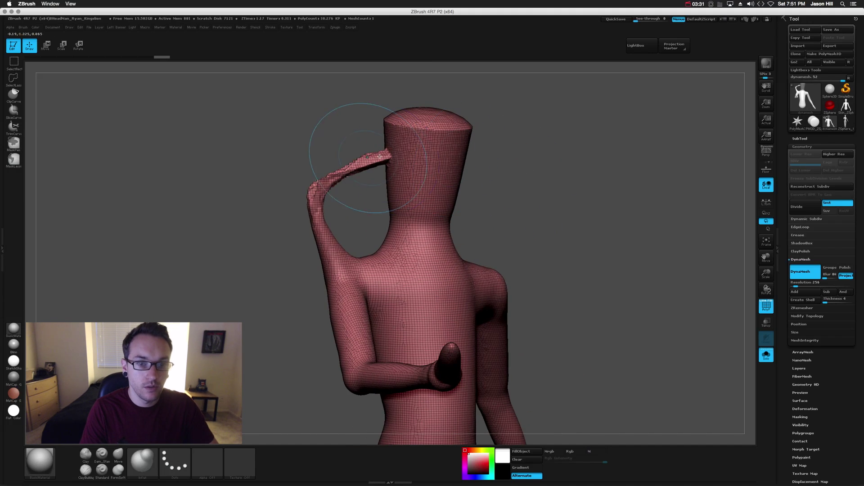
key(shift)
shift+drag(312, 204, 315, 189)
key(b)
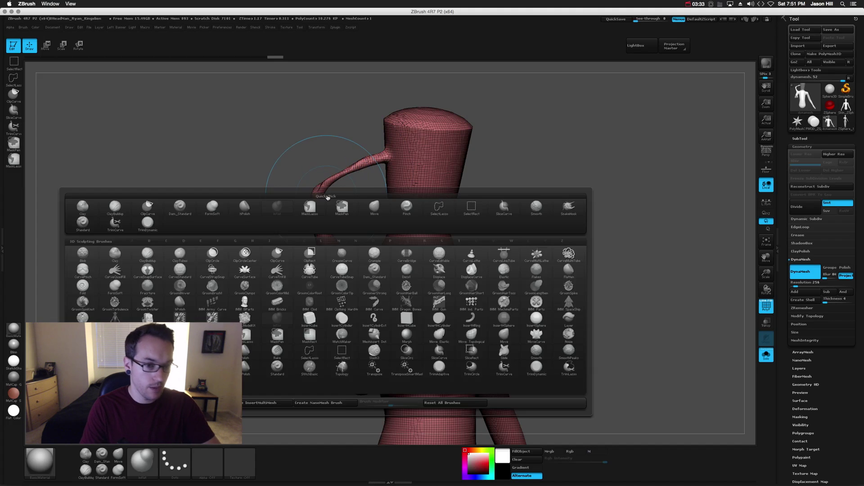
key(i)
key(n)
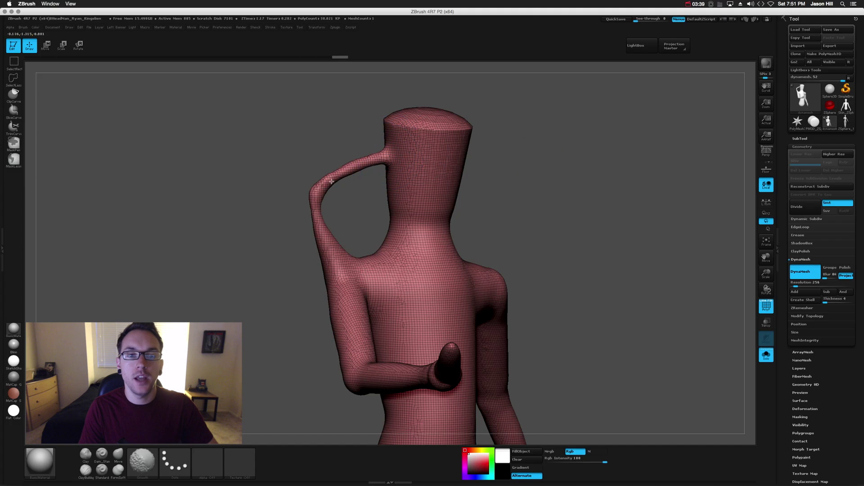
mouse_move(347, 168)
shift+mouse_down()
mouse_move(315, 210)
mouse_move(309, 204)
shift+mouse_up()
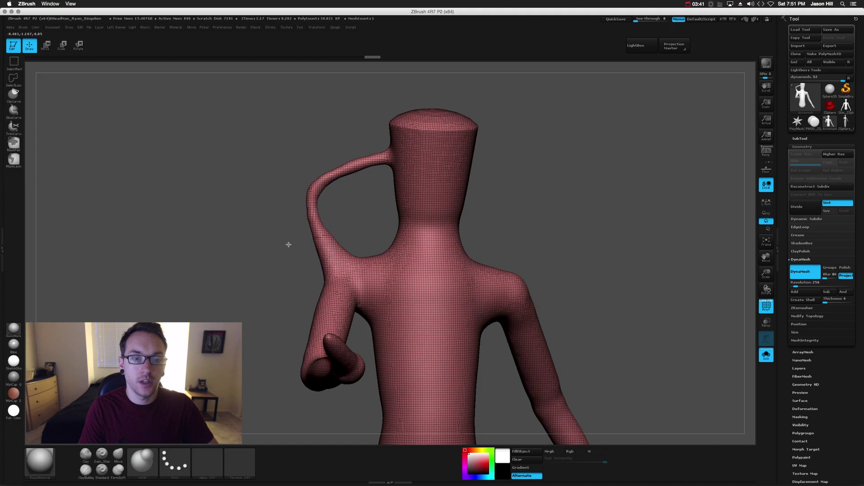
Re-DynaMesh the figure and undo until the head-to-shoulder loop disappears
mouse_move(289, 244)
mouse_down()
mouse_move(309, 192)
mouse_move(339, 187)
mouse_move(318, 183)
mouse_move(375, 198)
mouse_move(338, 183)
mouse_up()
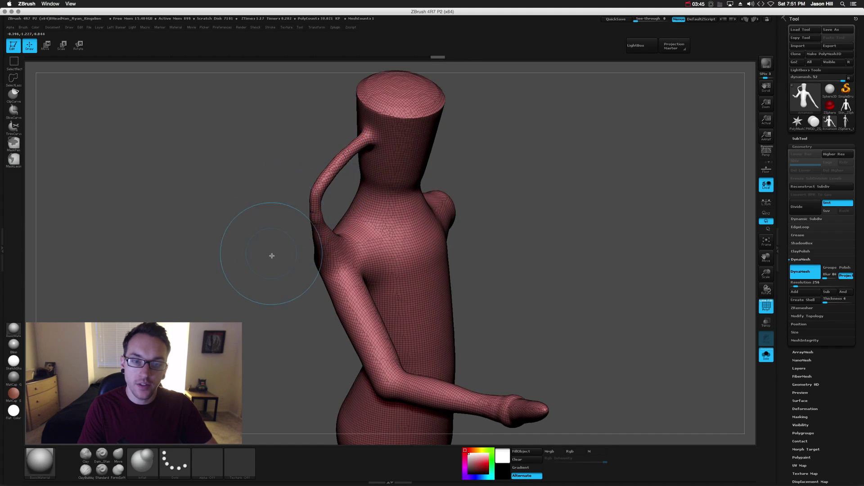
drag(272, 256, 237, 198)
drag(573, 193, 581, 189)
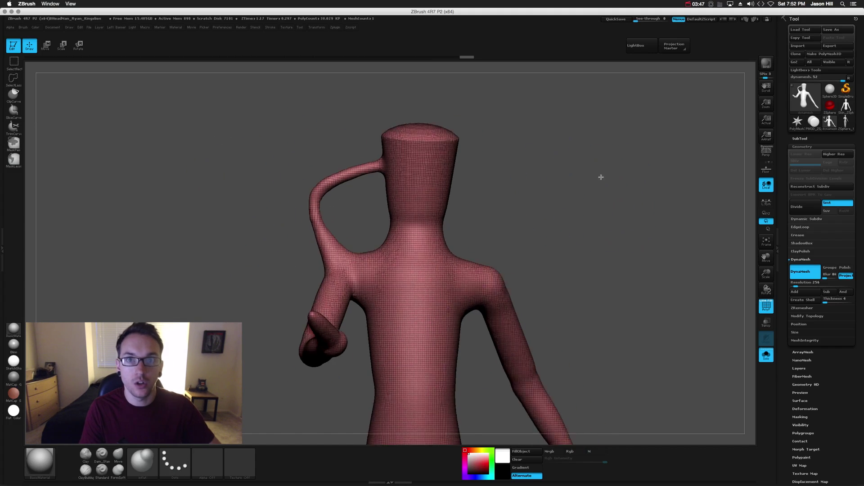
alt+drag(601, 177, 593, 133)
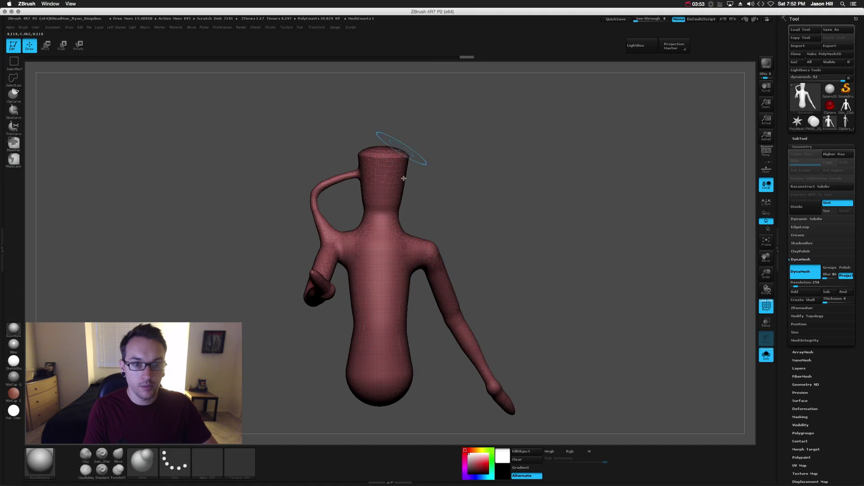
key(ctrl)
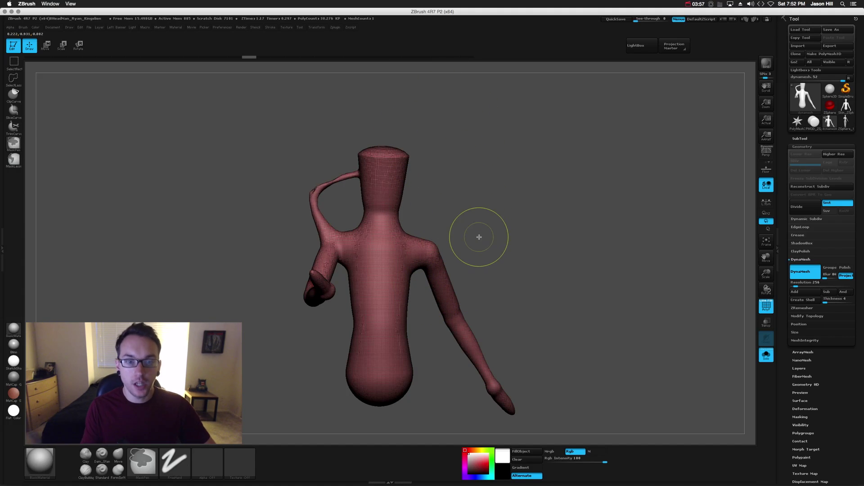
ctrl+click(479, 236)
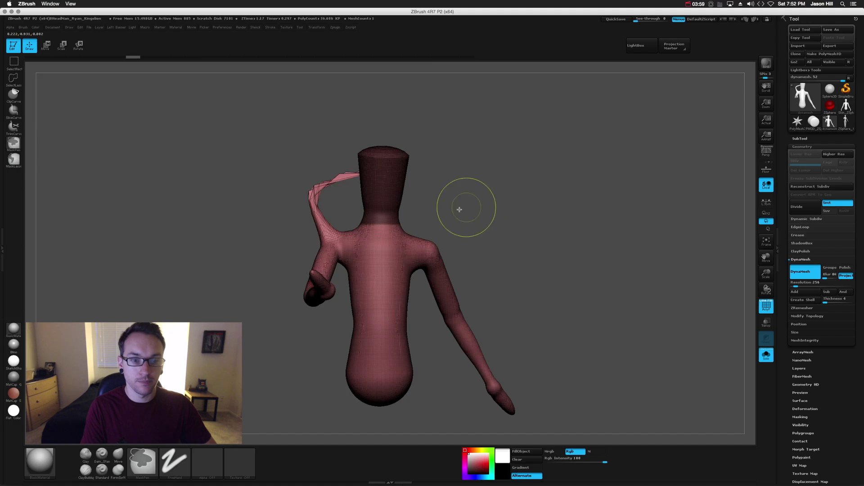
key(ctrl+z)
key(ctrl+z)
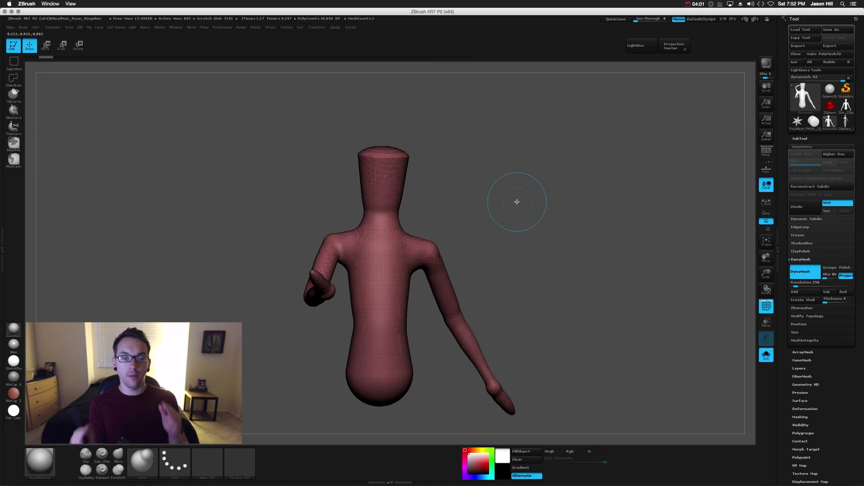
Duplicate the mannequin into a second subtool
key(ctrl+z)
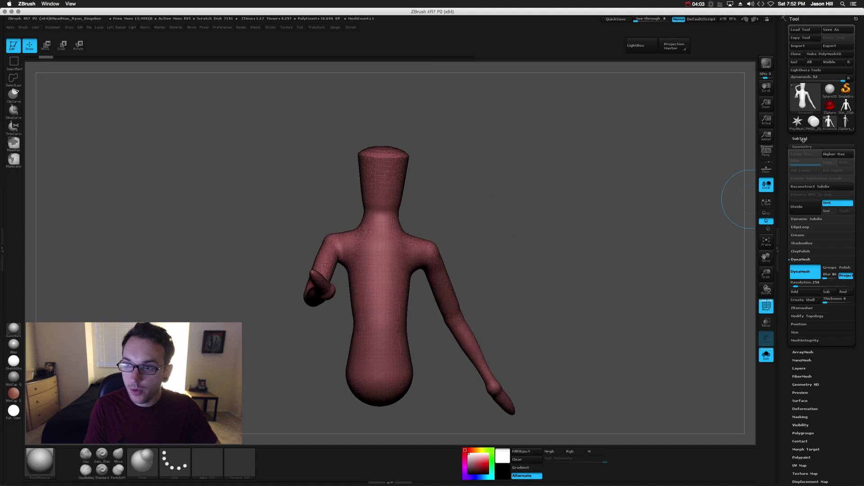
click(804, 139)
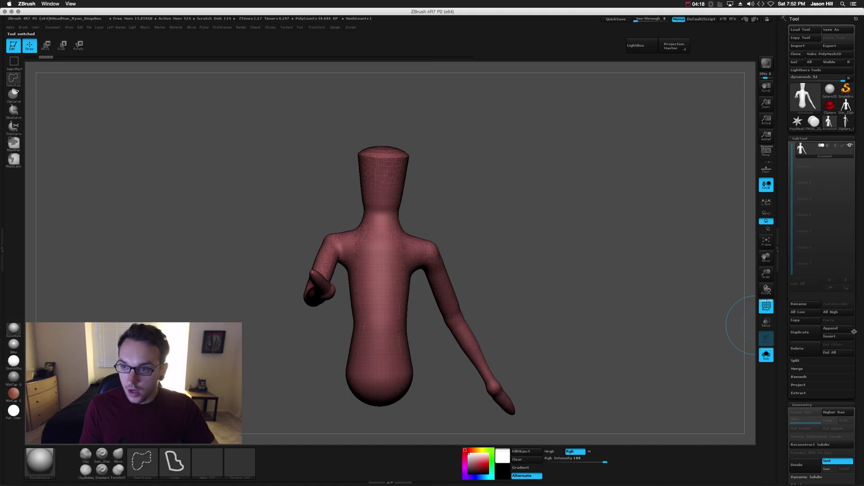
click(855, 331)
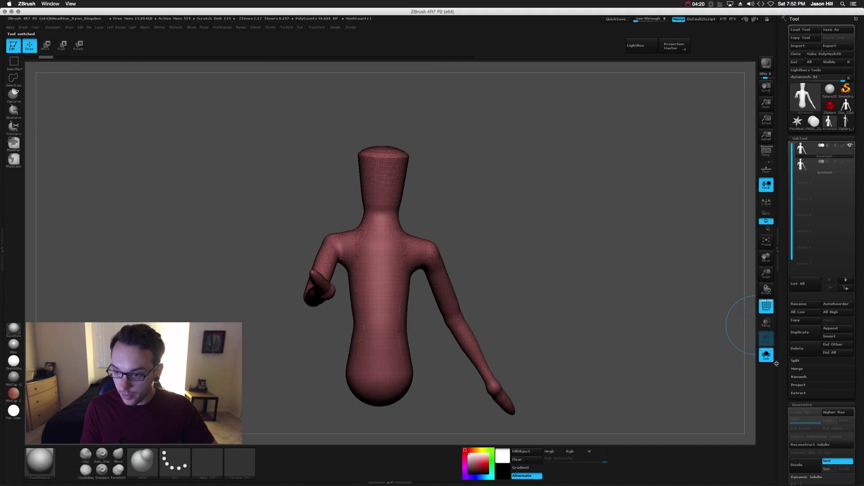
Run ZRemesher on the mannequin from the Geometry panel
scroll(860, 380, down, 5)
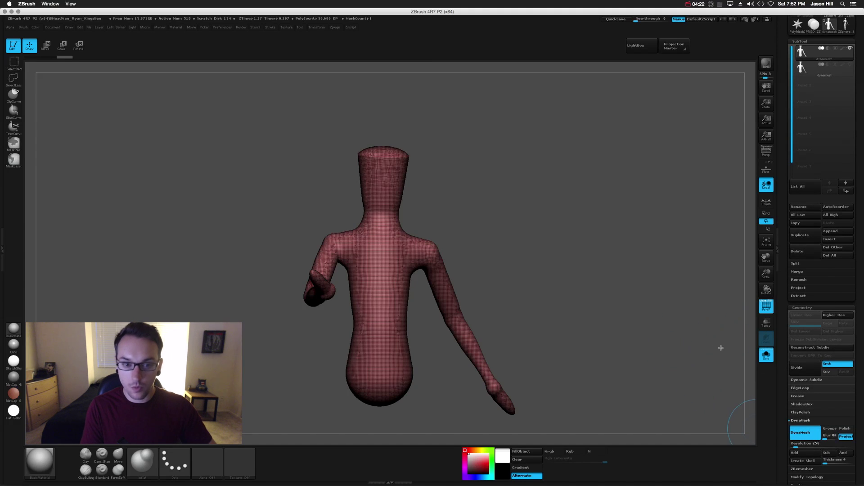
mouse_move(720, 348)
alt+mouse_down()
mouse_move(529, 247)
mouse_move(513, 181)
alt+mouse_up()
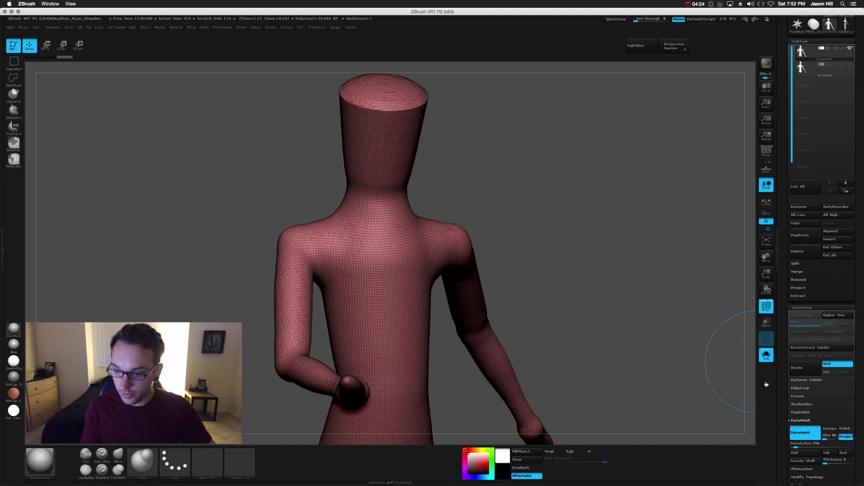
drag(614, 285, 723, 386)
click(801, 420)
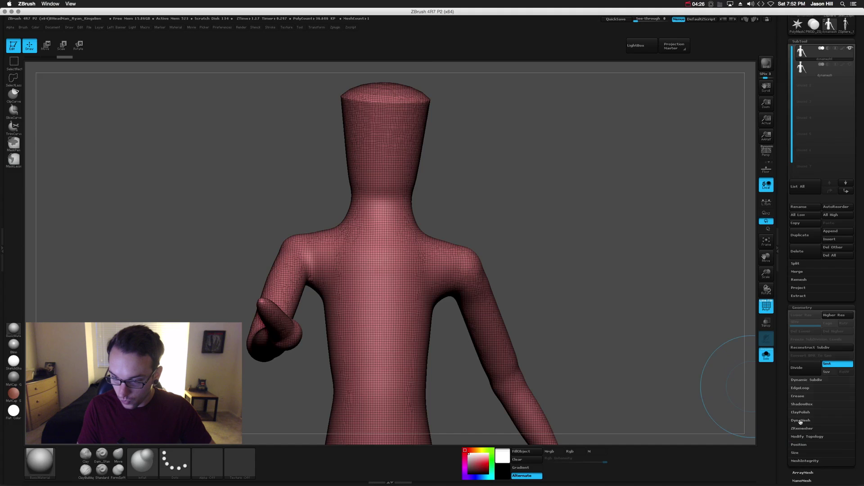
click(806, 429)
click(802, 440)
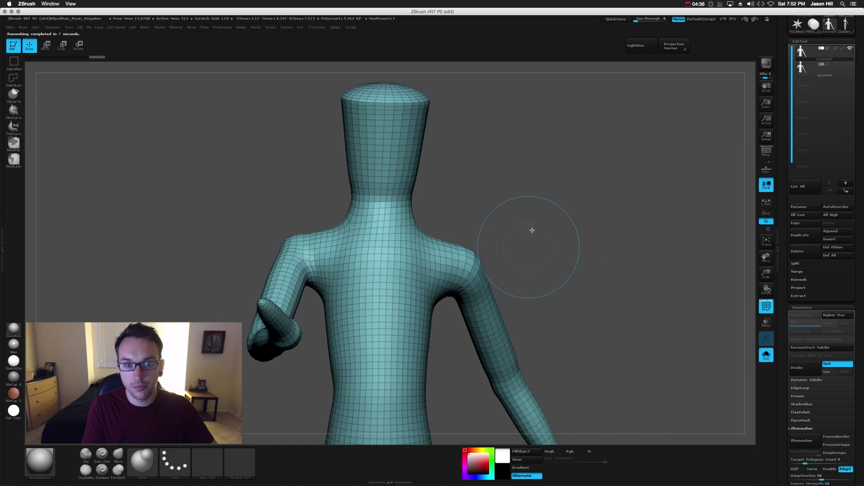
Compare the remeshed quads against the dense original subtool, then turn on screen annotation
mouse_move(473, 162)
mouse_down()
mouse_move(521, 180)
mouse_move(560, 222)
mouse_move(563, 177)
mouse_move(558, 200)
mouse_move(570, 195)
mouse_move(603, 275)
mouse_up()
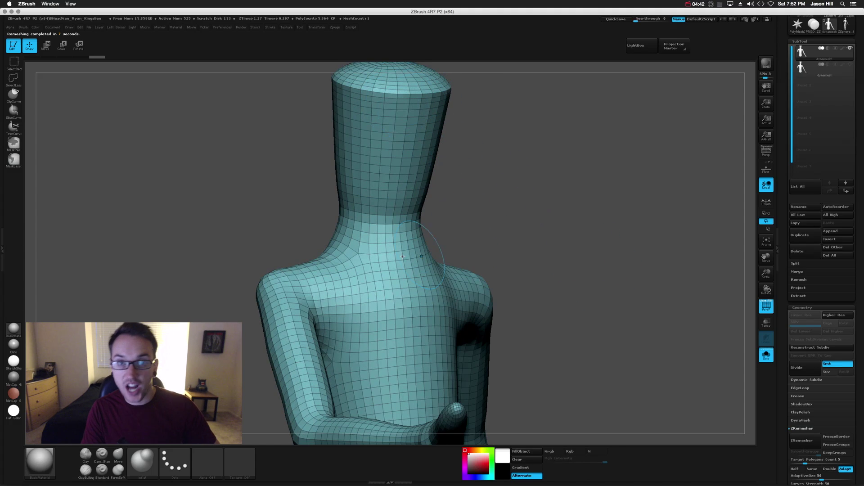
click(800, 70)
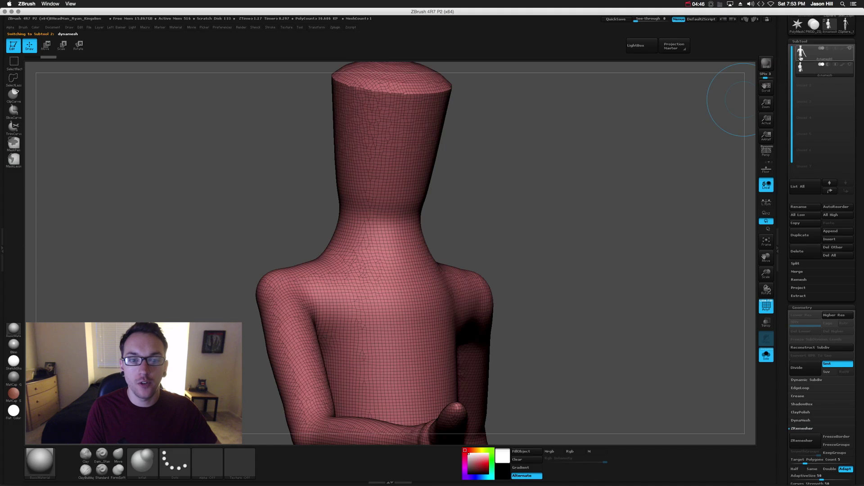
click(801, 54)
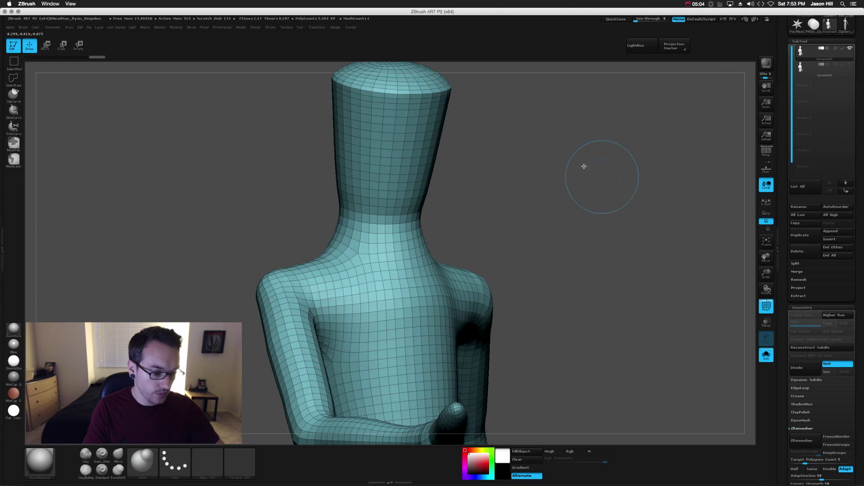
key(ctrl+alt+d)
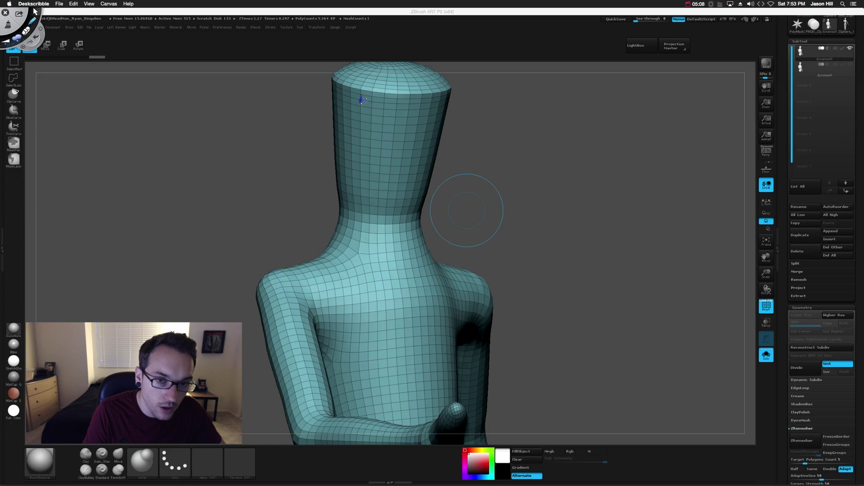
drag(363, 100, 362, 206)
drag(355, 253, 255, 288)
drag(298, 328, 309, 392)
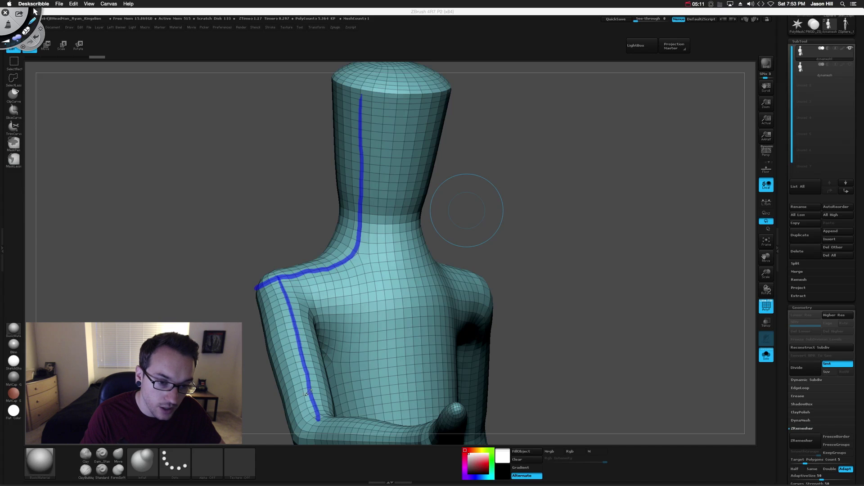
drag(277, 289, 311, 406)
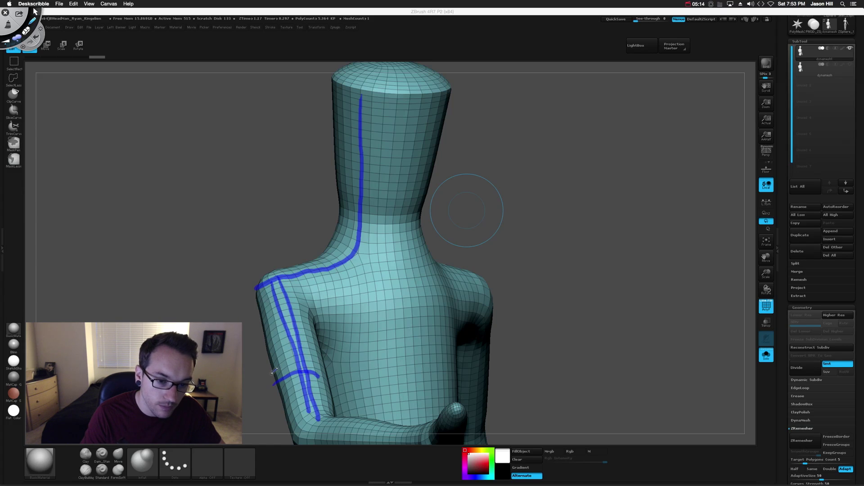
drag(261, 353, 310, 347)
mouse_move(259, 338)
mouse_down()
mouse_move(305, 325)
mouse_move(291, 307)
mouse_up()
drag(334, 195, 397, 203)
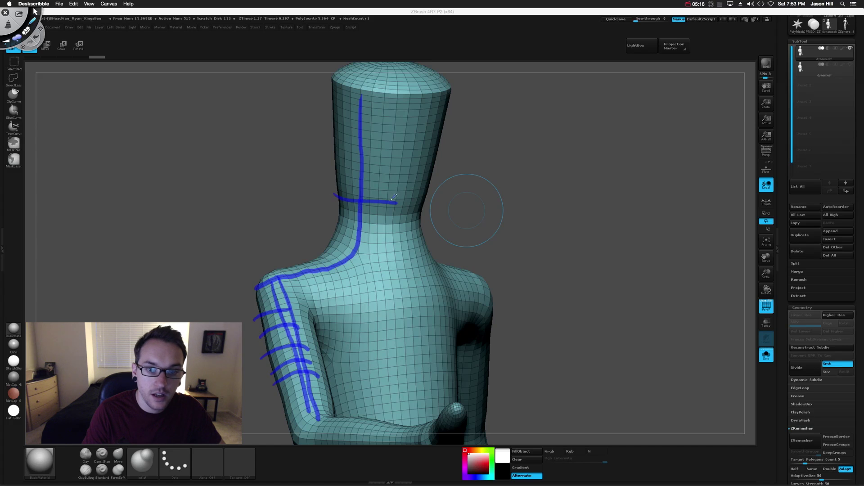
drag(338, 162, 392, 171)
drag(344, 136, 400, 142)
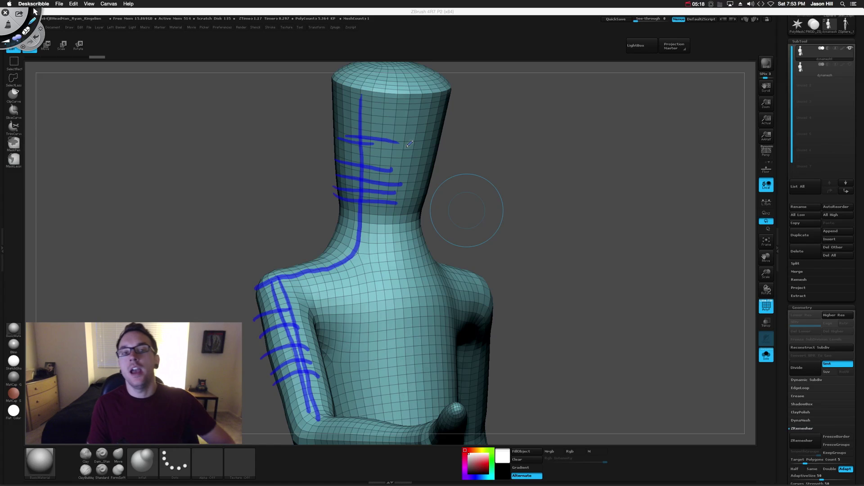
key(ctrl+z)
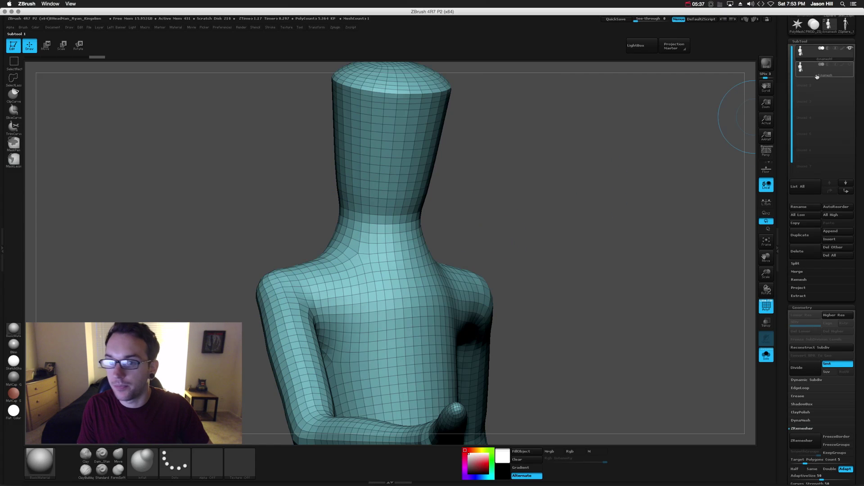
Divide the dense original to SDiv 4 with PolyF off and zoom on the head
key(alt+Down)
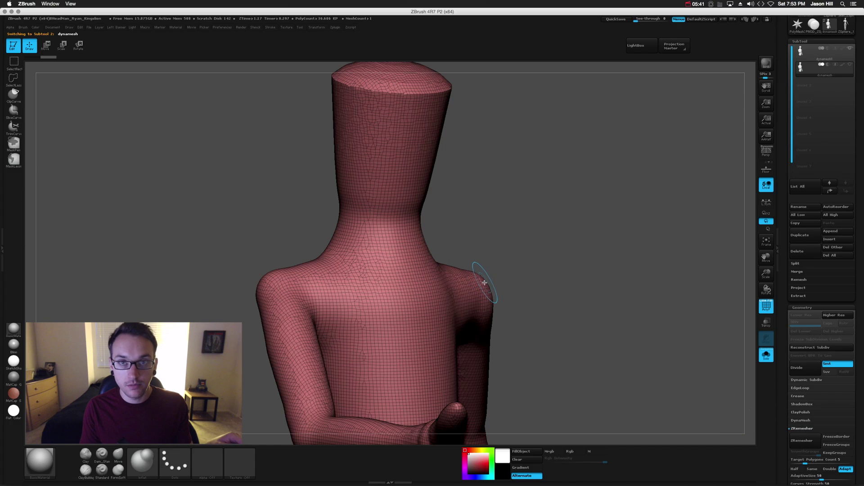
click(801, 373)
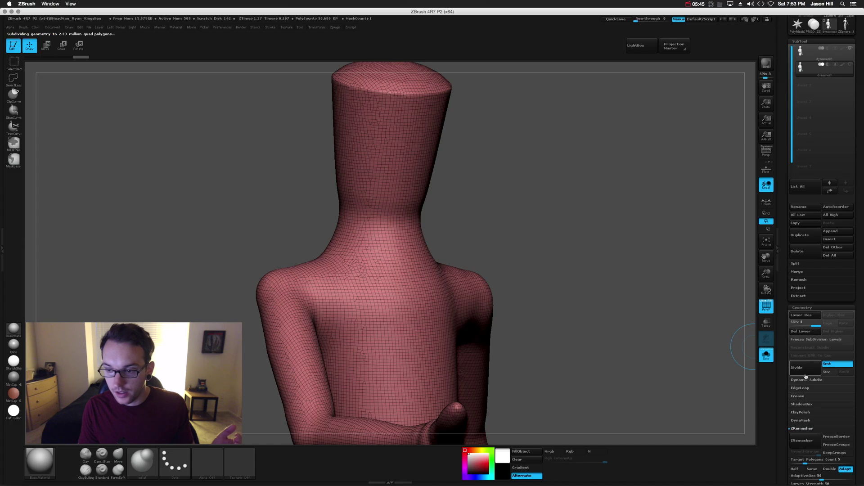
click(766, 306)
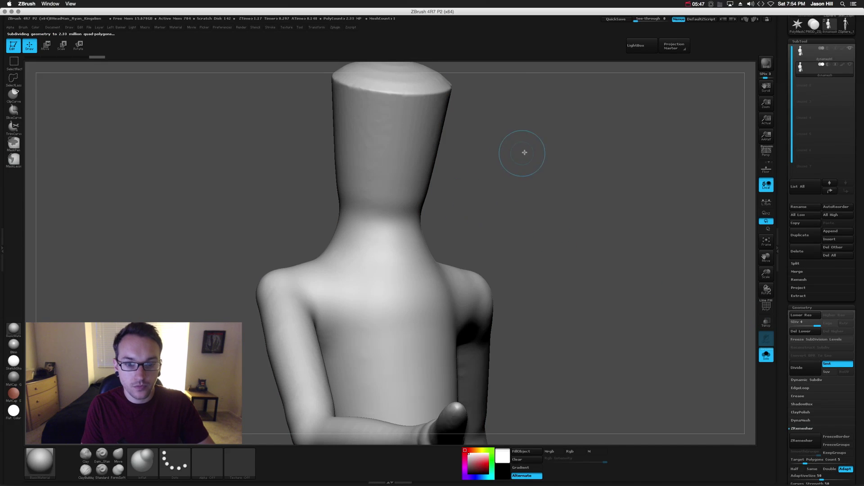
mouse_move(525, 152)
mouse_down()
mouse_move(534, 191)
mouse_move(660, 225)
mouse_move(595, 279)
mouse_move(716, 143)
mouse_up()
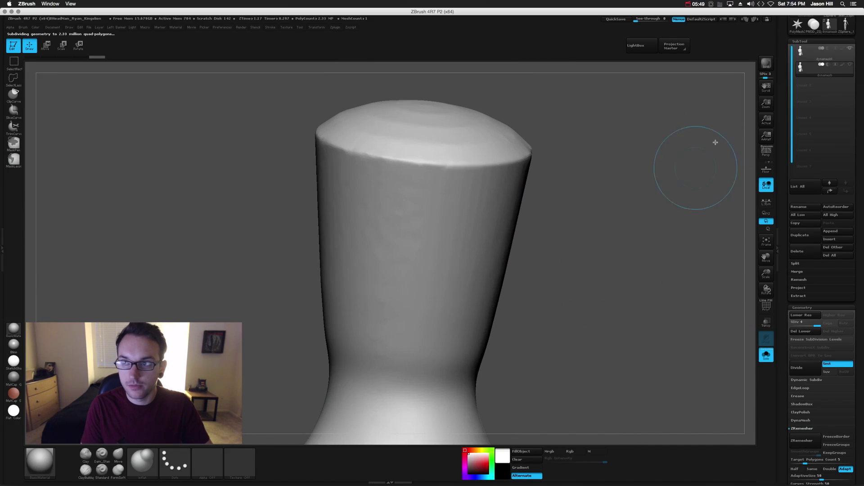
Divide the remeshed copy to SDiv 4 too, then view the original head's wireframe
click(799, 55)
click(797, 368)
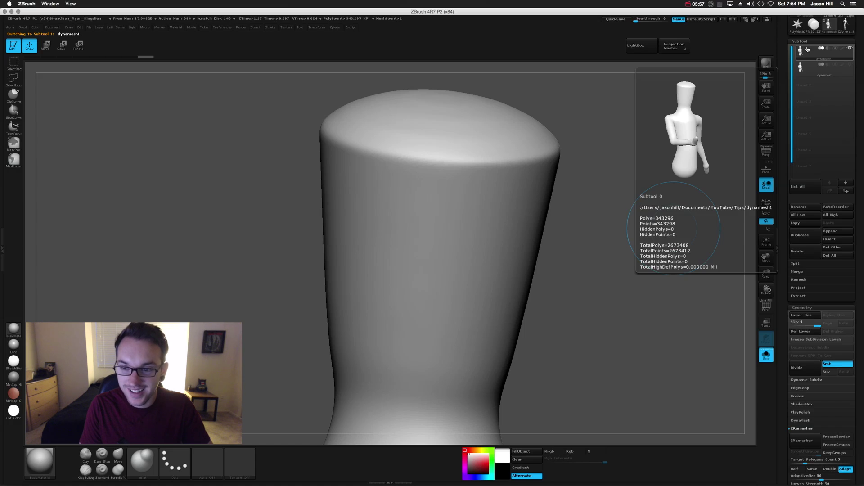
mouse_move(814, 67)
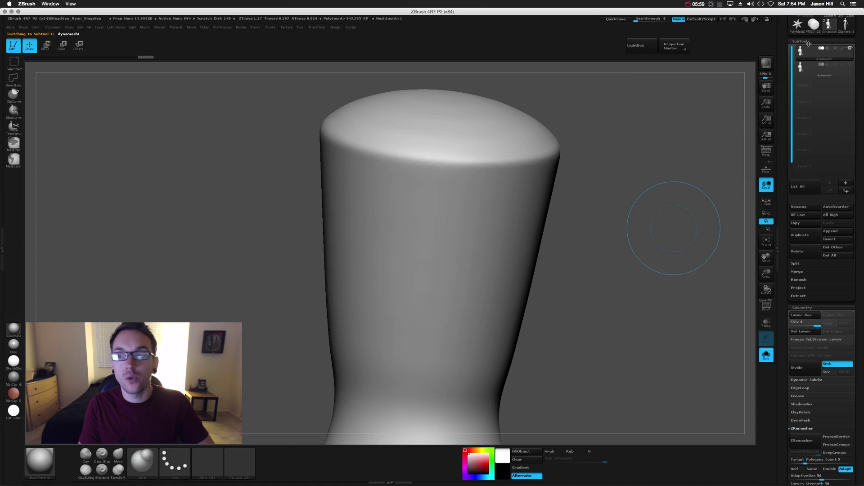
click(807, 69)
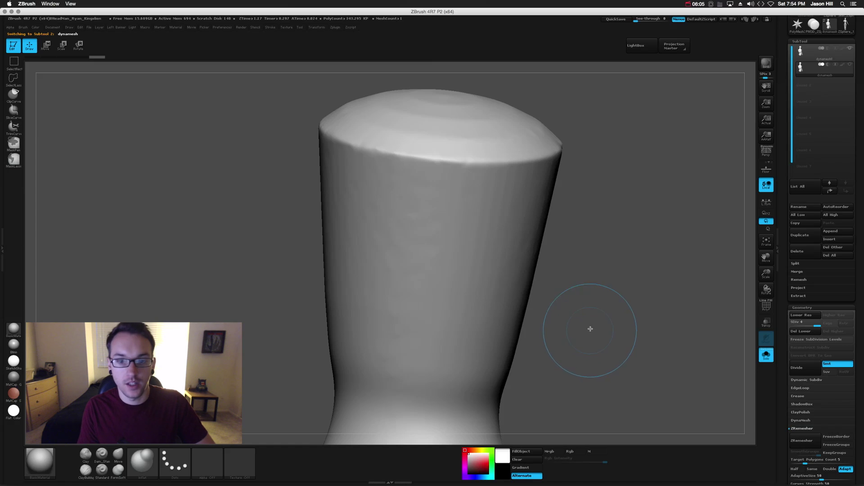
alt+drag(622, 281, 415, 194)
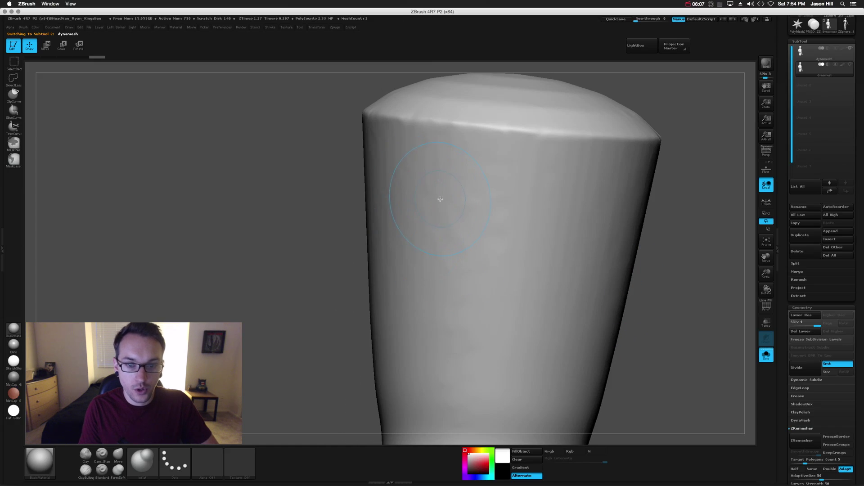
click(767, 306)
mouse_move(670, 297)
alt+mouse_down()
mouse_move(678, 293)
mouse_move(684, 322)
alt+mouse_up()
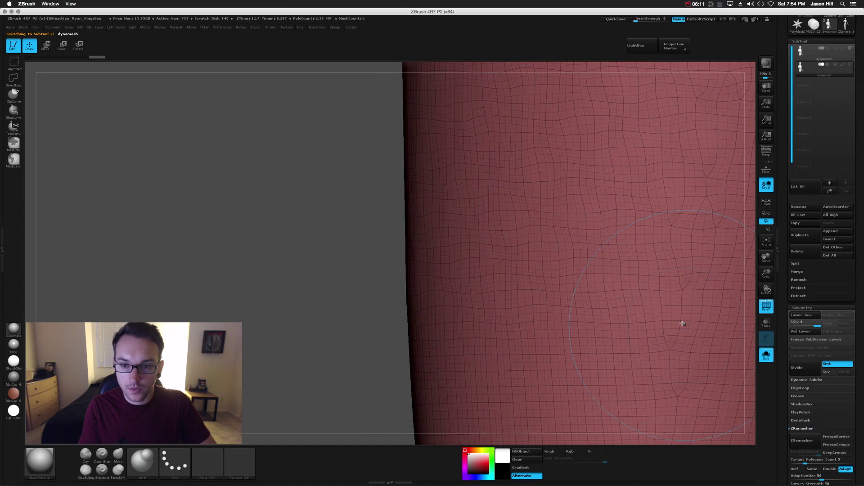
alt+drag(140, 309, 386, 271)
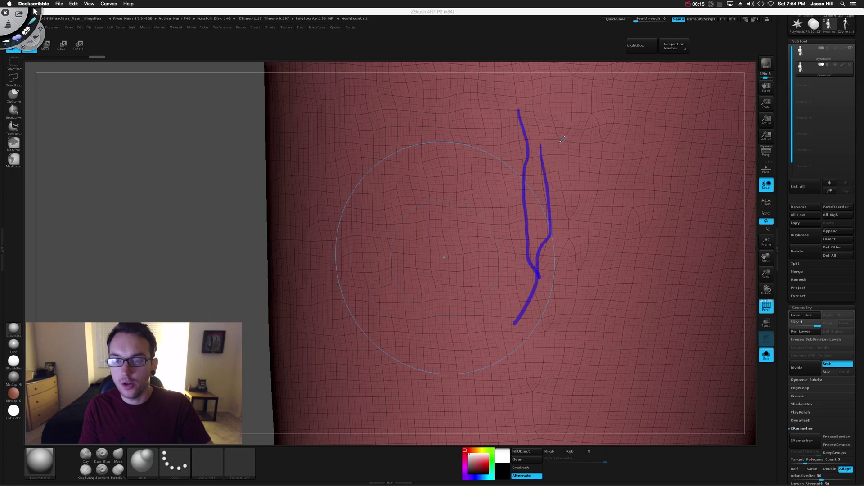
drag(600, 167, 563, 297)
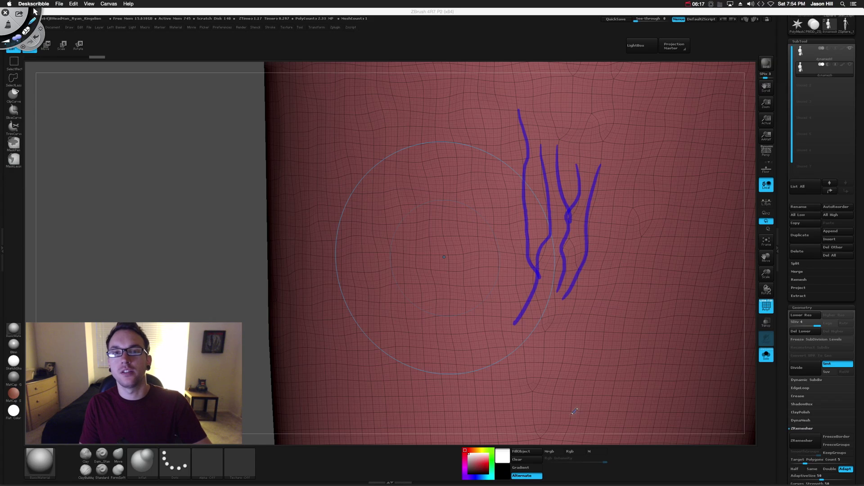
key(Escape)
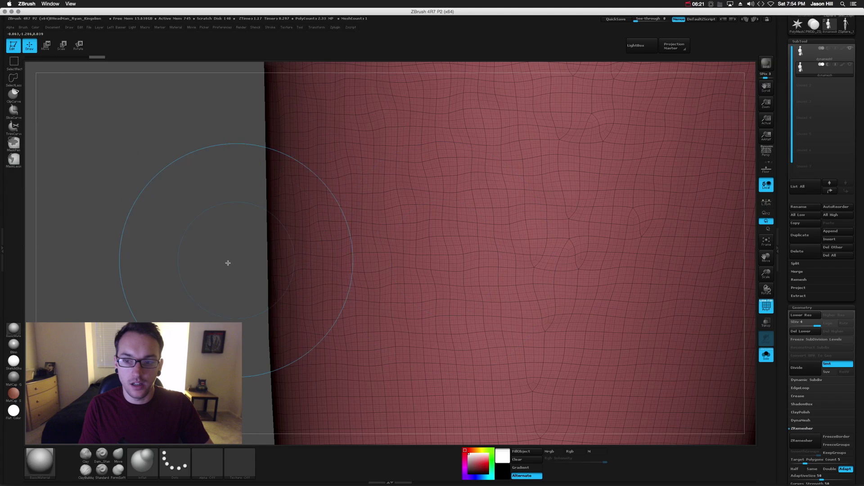
mouse_move(201, 247)
alt+mouse_down()
mouse_move(260, 256)
mouse_move(522, 202)
mouse_move(527, 226)
mouse_move(589, 253)
alt+mouse_up()
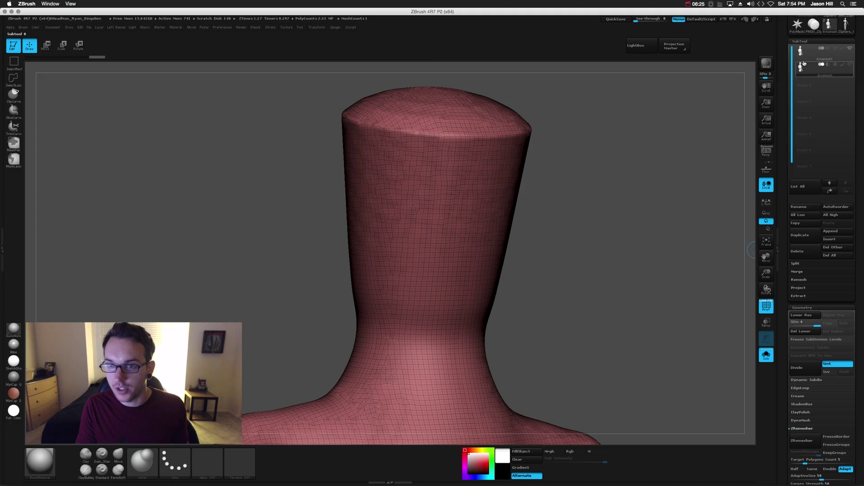
click(828, 52)
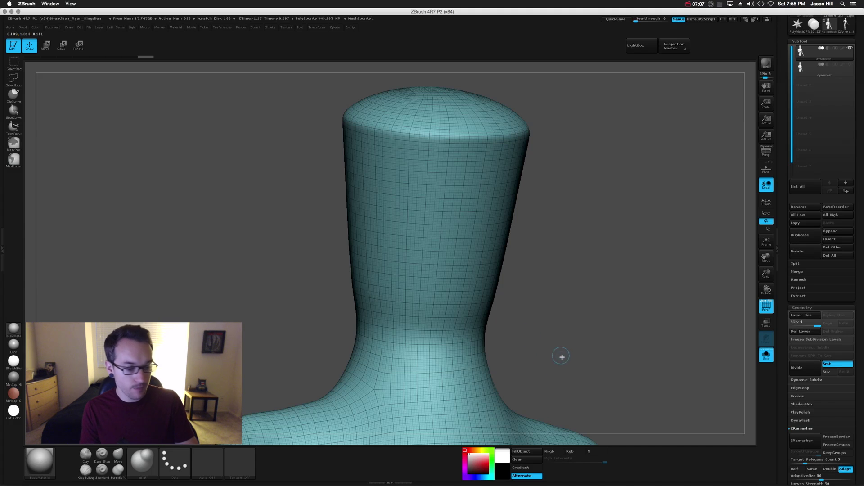
Drop the ZRemeshed mannequin to subdivision level 1 with Shift+D
key(shift+d)
key(shift+d)
key(shift+d)
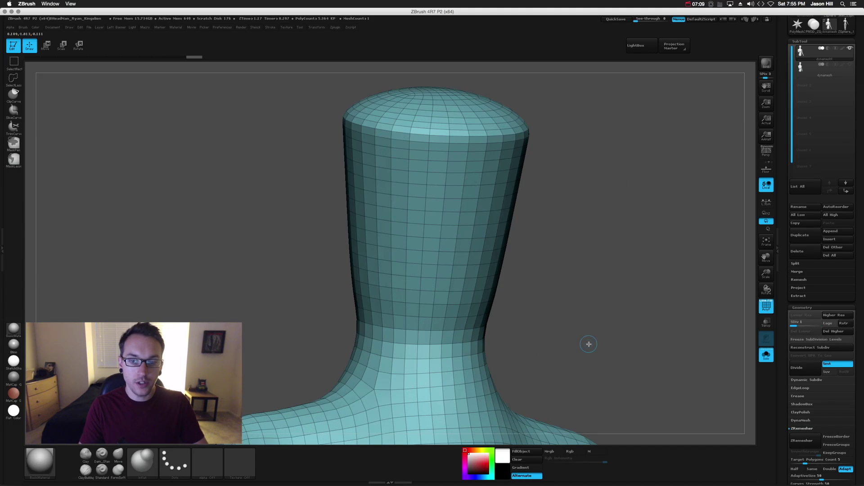
Sculpt ClayBuildup strokes across both sides of the chest, then subdivide with Ctrl+D
mouse_move(598, 261)
alt+mouse_down()
mouse_move(627, 246)
mouse_move(620, 224)
alt+mouse_up()
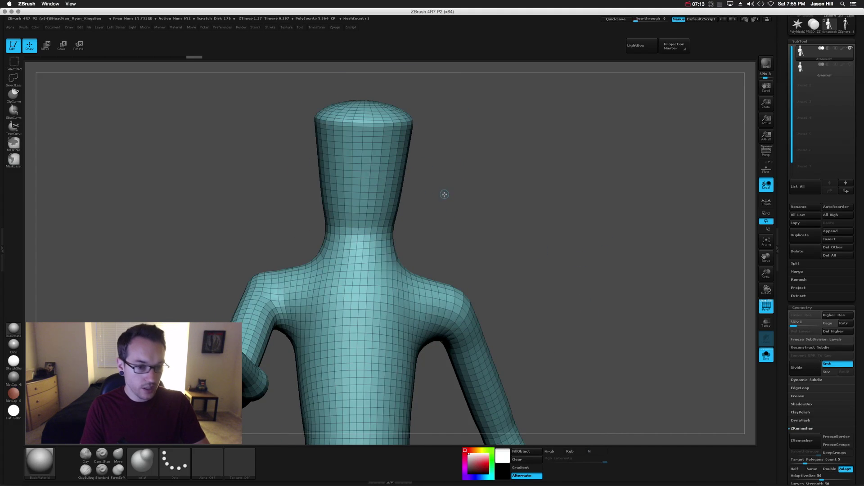
key(b)
key(c)
key(b)
drag(402, 284, 428, 342)
mouse_move(419, 311)
mouse_down()
mouse_move(388, 335)
mouse_move(374, 293)
mouse_move(315, 333)
mouse_up()
mouse_move(324, 293)
mouse_down()
mouse_move(290, 338)
mouse_move(306, 306)
mouse_up()
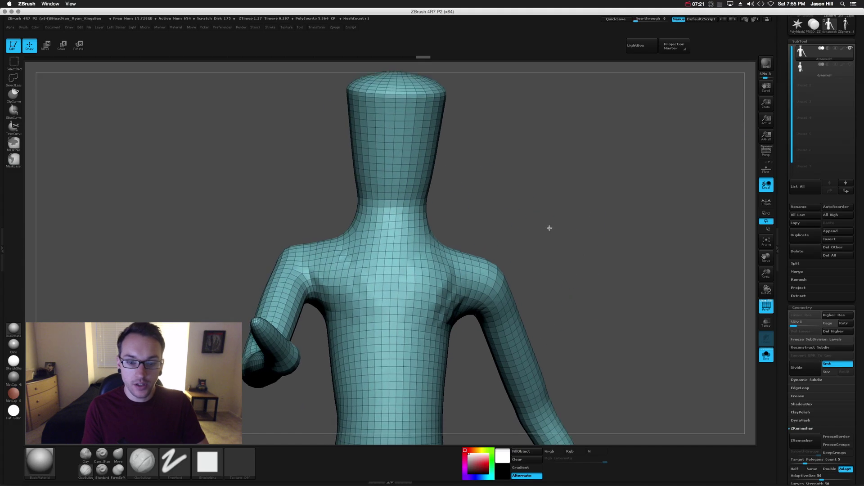
drag(550, 228, 547, 224)
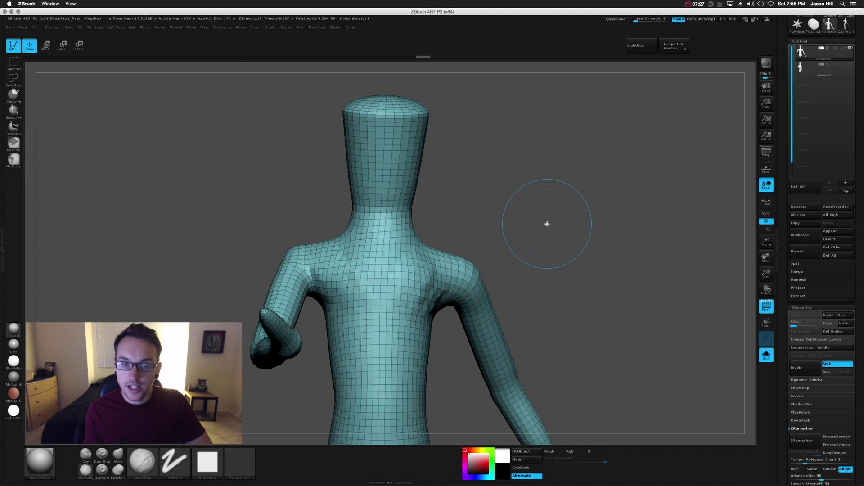
key(ctrl+d)
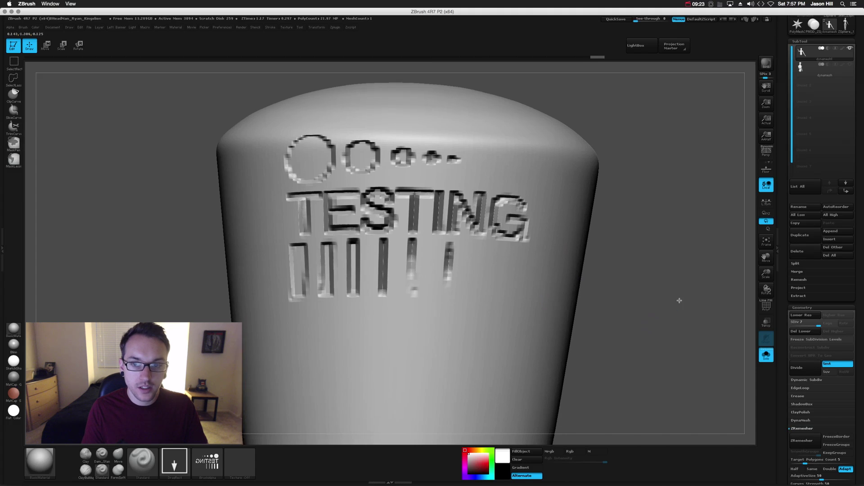
View the embossed DynaMesh head and toggle its polygon wireframe on and off
drag(679, 300, 543, 196)
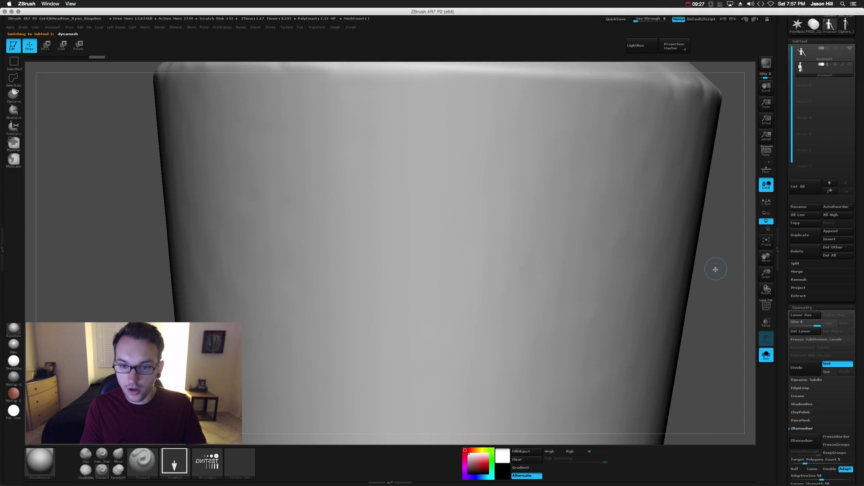
drag(693, 358, 677, 335)
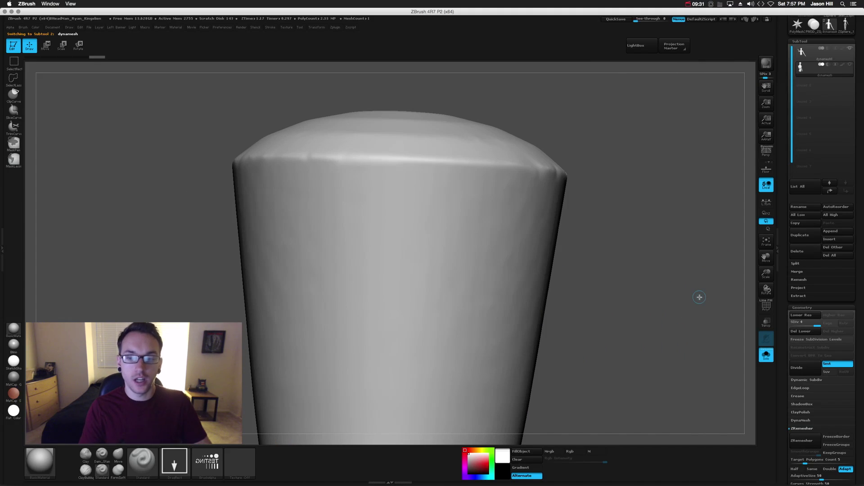
key(shift+f)
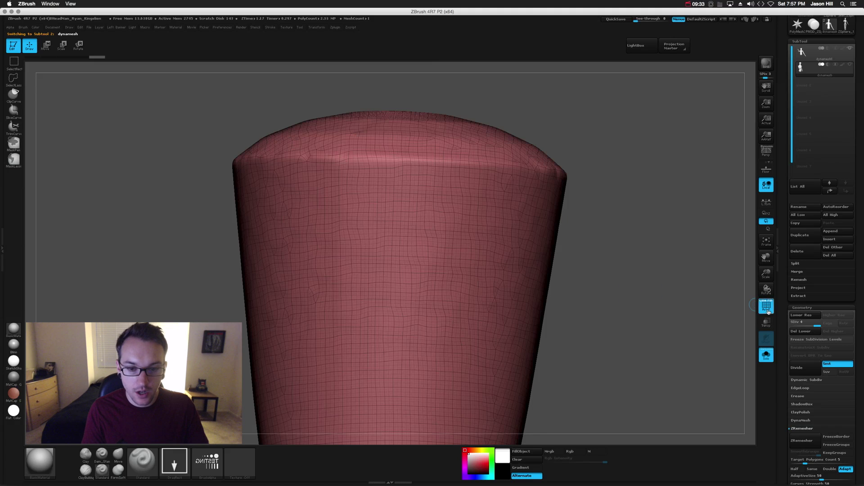
click(767, 307)
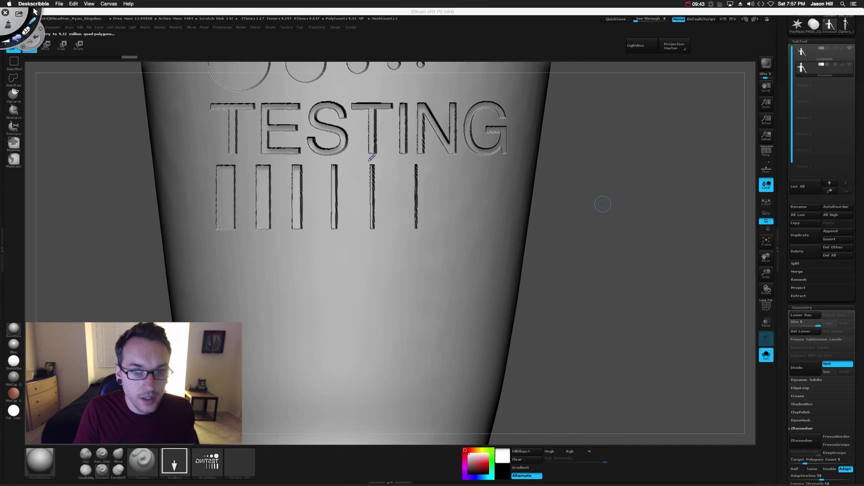
Mark the jagged edges by the third and fifth bars, then show the remeshed head's wireframe
drag(364, 187, 371, 223)
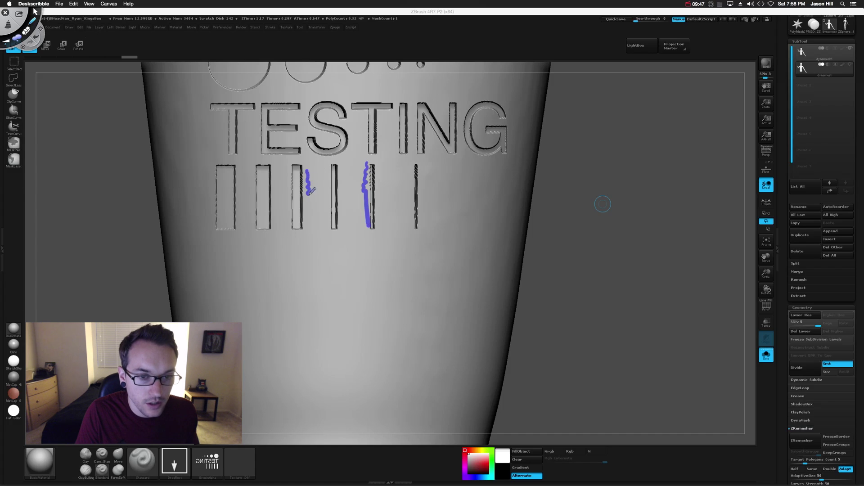
drag(310, 193, 311, 233)
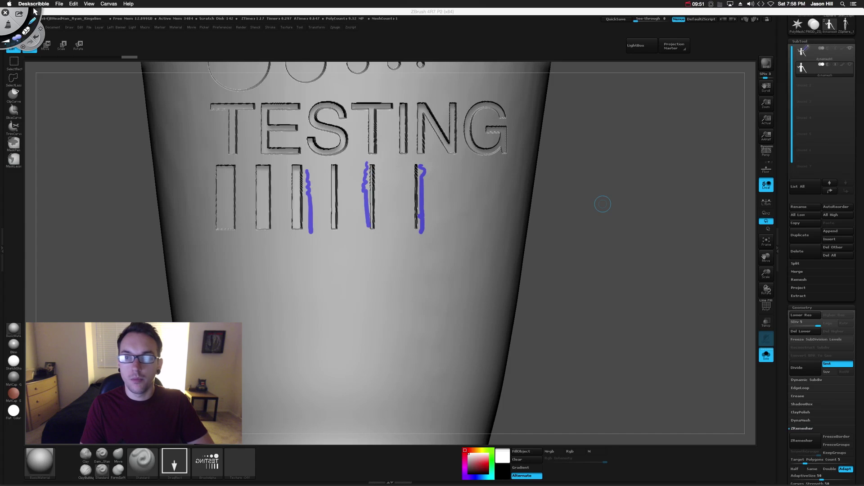
key(Escape)
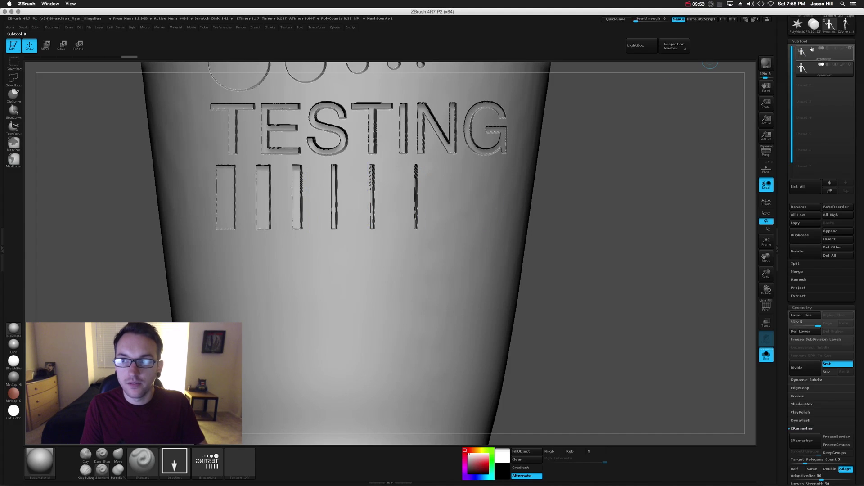
mouse_move(677, 223)
mouse_down()
mouse_move(657, 259)
mouse_move(629, 222)
mouse_move(621, 318)
mouse_move(613, 312)
mouse_move(653, 312)
mouse_up()
click(770, 310)
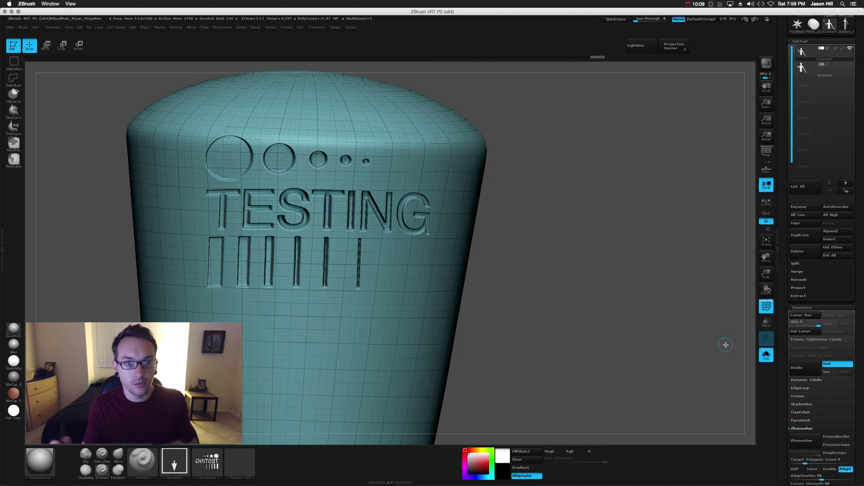
click(766, 311)
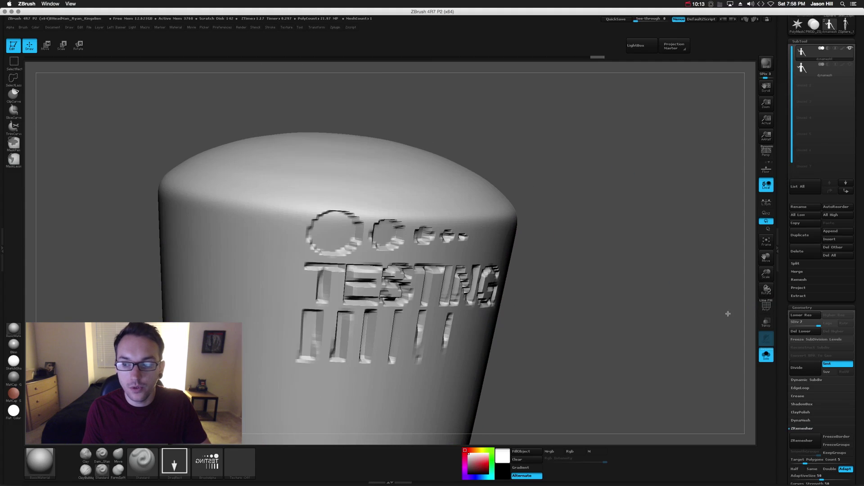
key(shift+f)
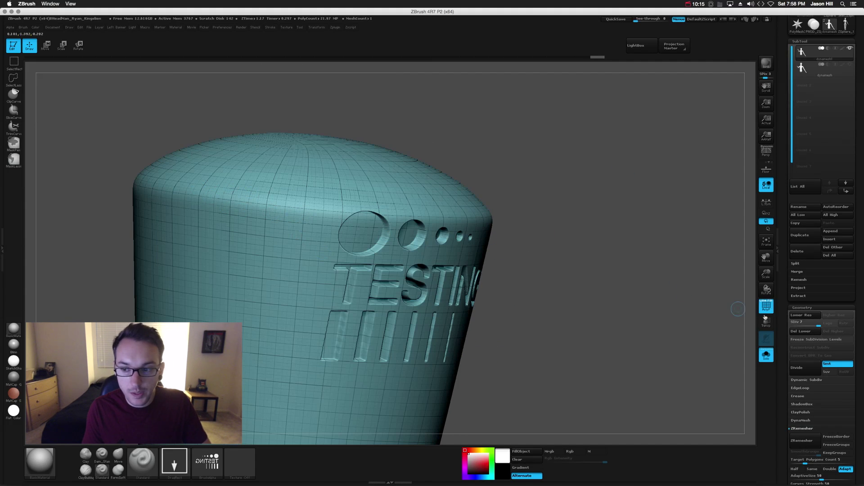
click(774, 310)
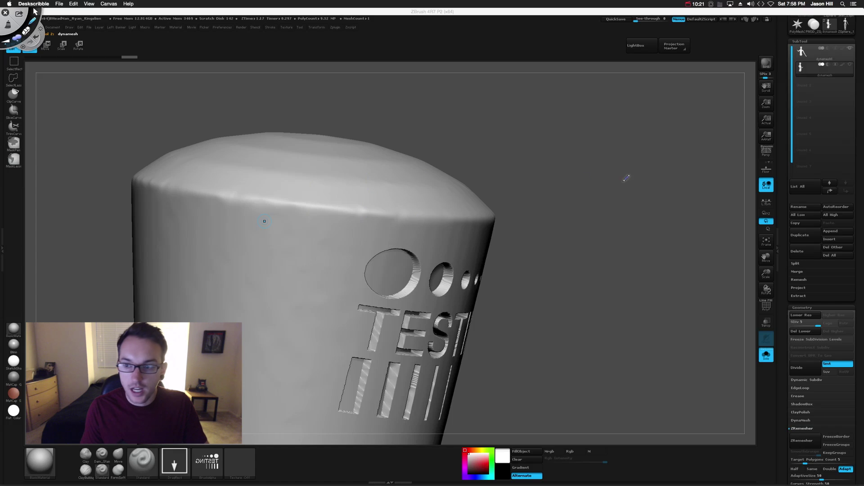
key(Escape)
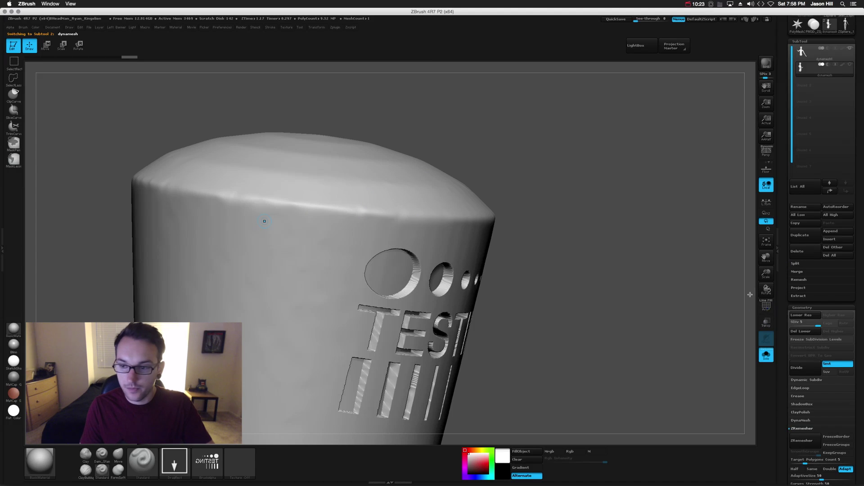
click(767, 311)
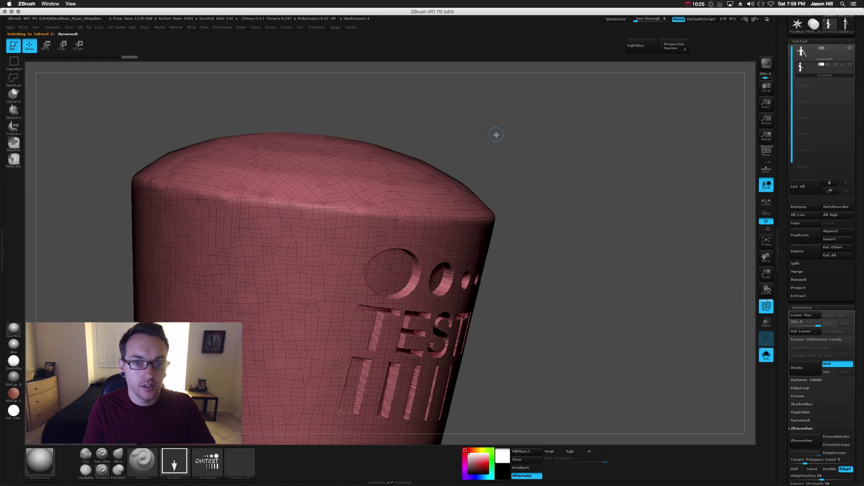
key(super+alt+d)
drag(580, 104, 414, 183)
drag(489, 87, 403, 123)
drag(99, 111, 137, 148)
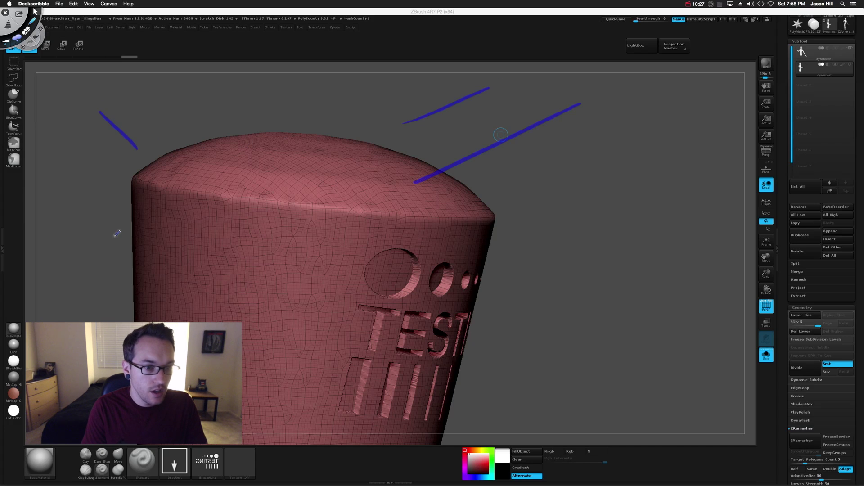
drag(60, 250, 117, 300)
drag(284, 207, 306, 278)
drag(278, 251, 291, 311)
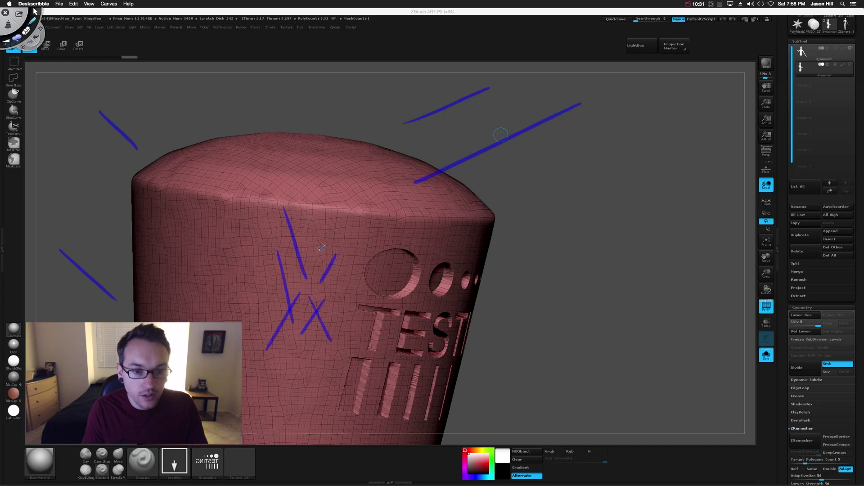
drag(243, 147, 309, 200)
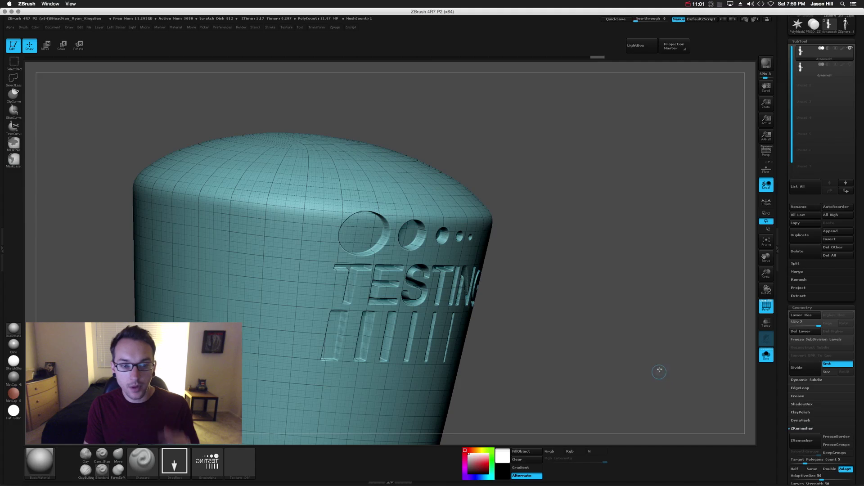
mouse_move(649, 262)
mouse_down()
mouse_move(627, 248)
mouse_move(662, 249)
mouse_move(669, 261)
mouse_move(631, 253)
mouse_move(667, 266)
mouse_move(604, 271)
mouse_move(666, 279)
mouse_move(670, 270)
mouse_move(685, 329)
mouse_up()
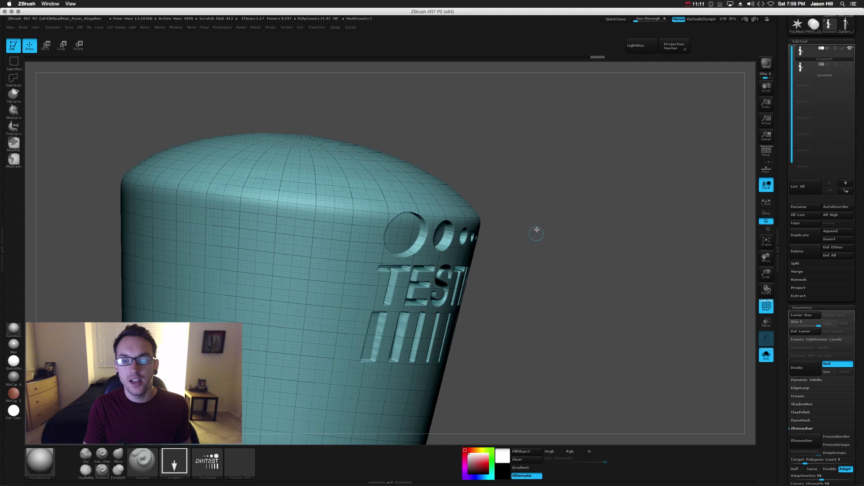
mouse_move(536, 230)
mouse_down()
mouse_move(523, 218)
mouse_move(535, 242)
mouse_up()
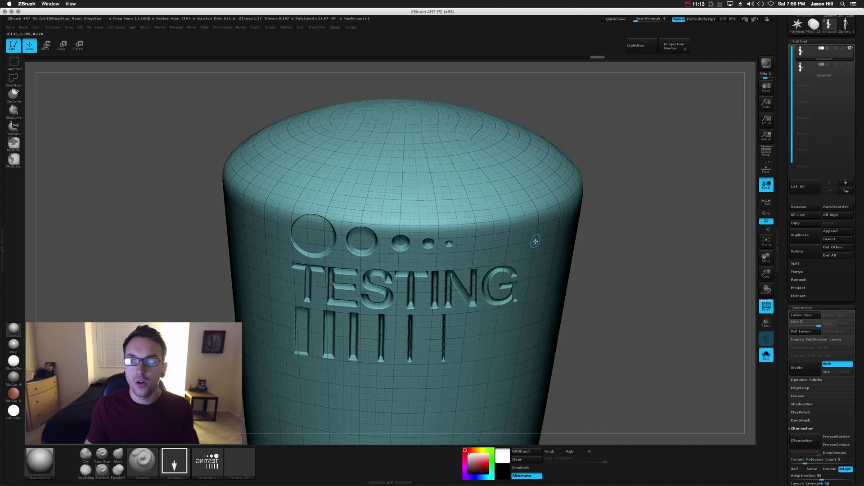